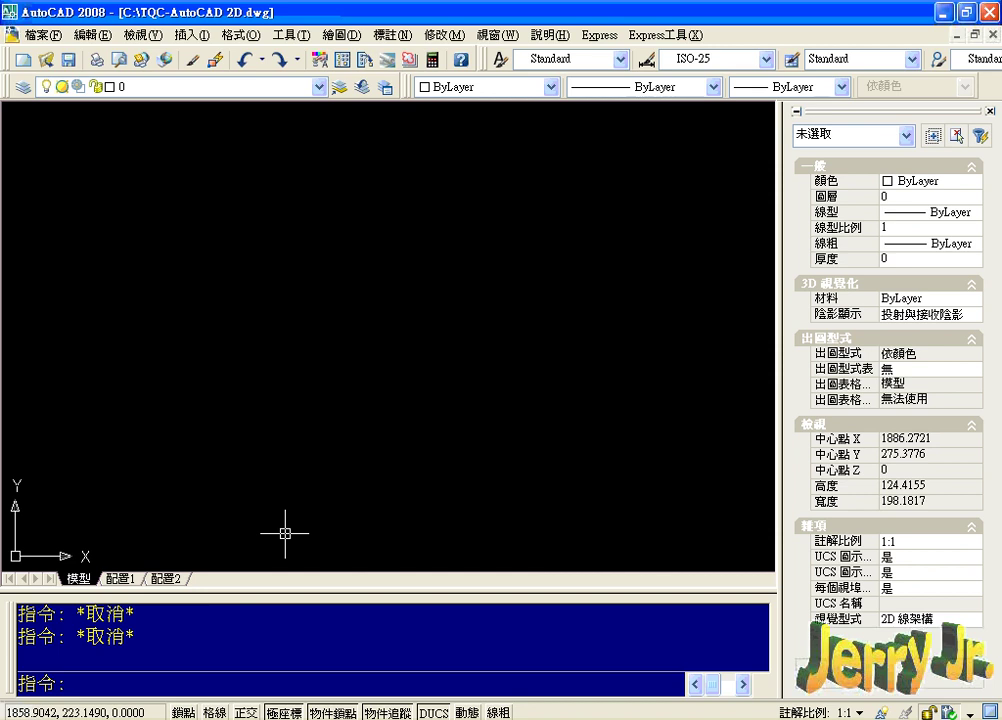
Draw a seven-sided polygon by edge, with 50-unit edges starting at the lower left.
type("l")
key("Return")
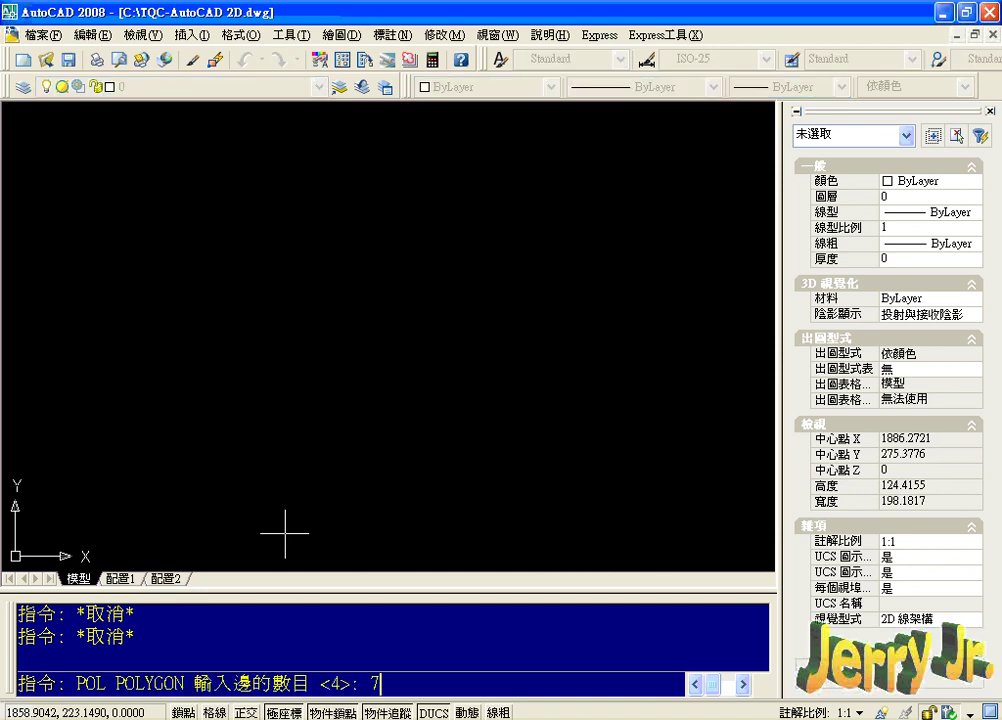
key("Return")
type("E")
key("Return")
left_click(285, 533)
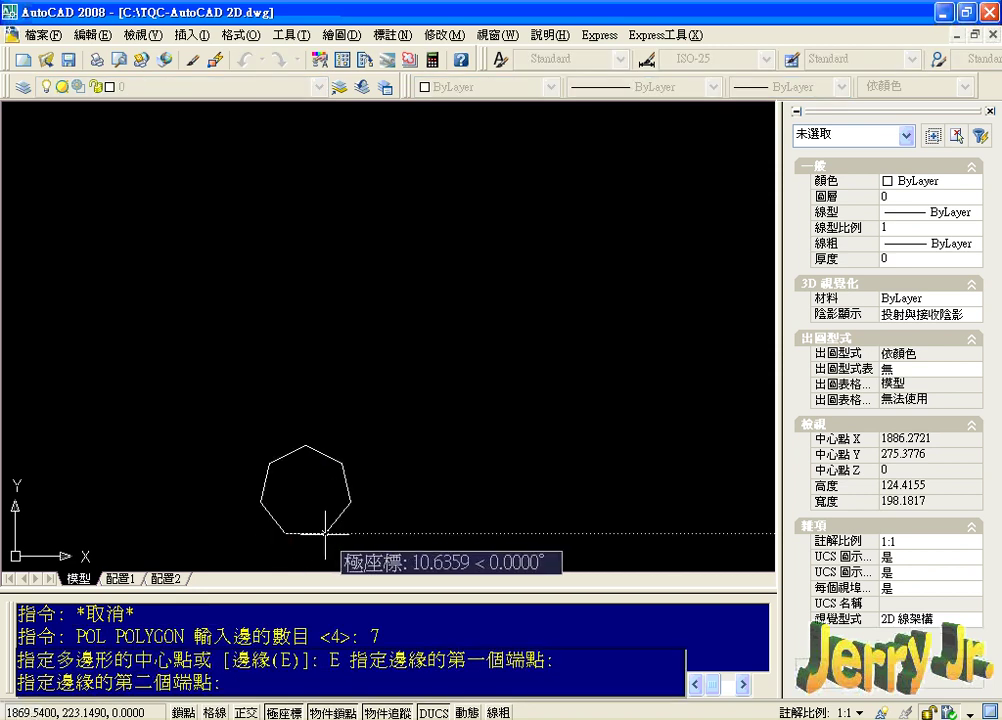
type("50")
key("Return")
Window-select the heptagon and explode it into separate lines.
left_click(309, 436)
left_click(179, 463)
type("x")
key("Return")
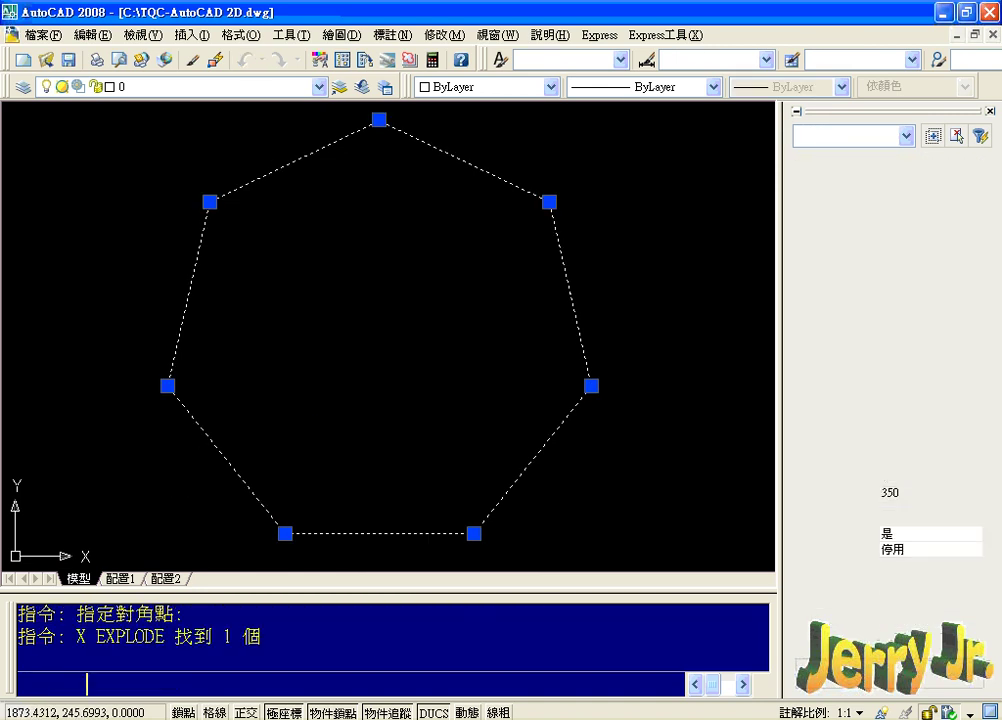
Begin rotating the heptagon's bottom edge by window-selecting it.
type("R")
key("Return")
left_click(376, 530)
Rotate a copy of the bottom edge 70° about its left end.
left_click(367, 501)
key("Return")
left_click(285, 533)
type("C")
key("Return")
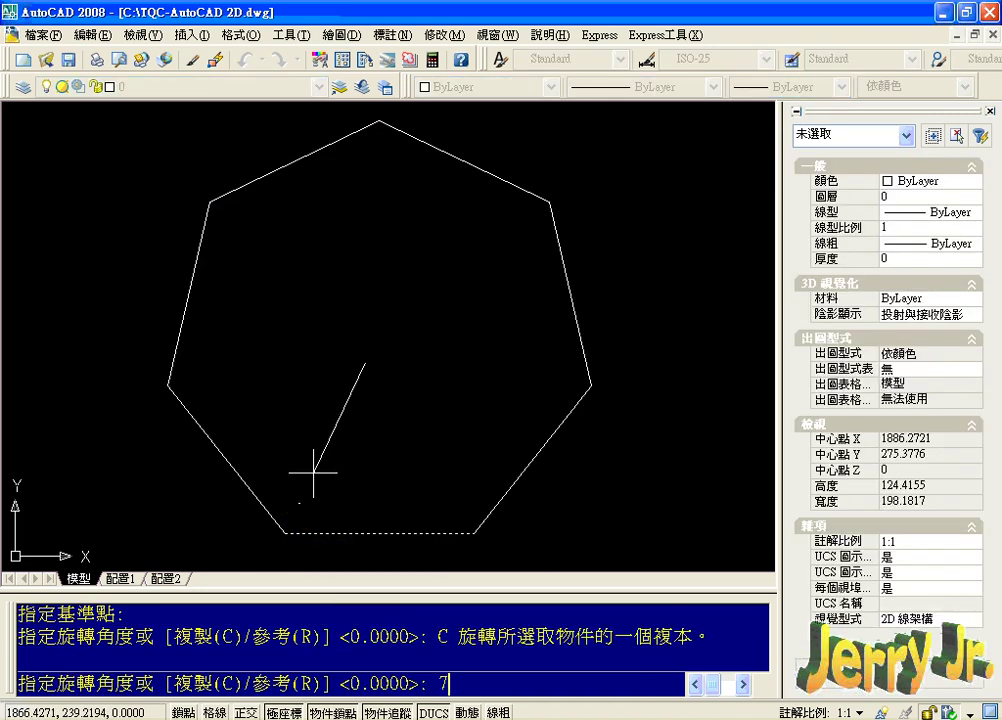
type("0")
key("Return")
Rotate a copy of the lower-left edge 68° about its endpoint.
key("Return")
left_click(224, 398)
left_click(178, 425)
key("Return")
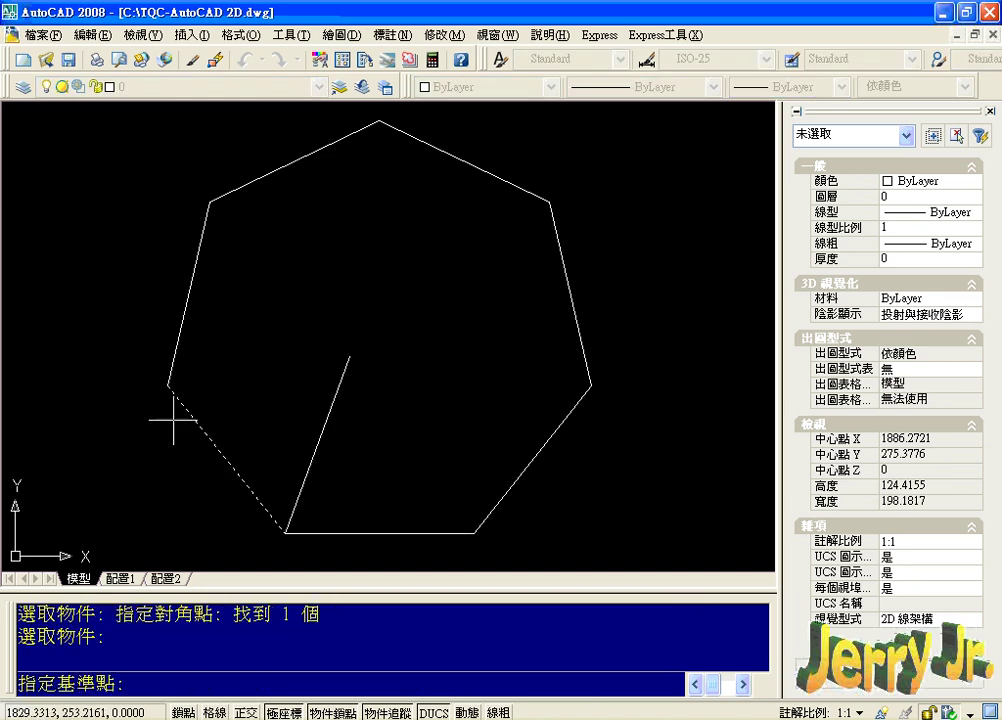
left_click(167, 384)
type("C")
key("Return")
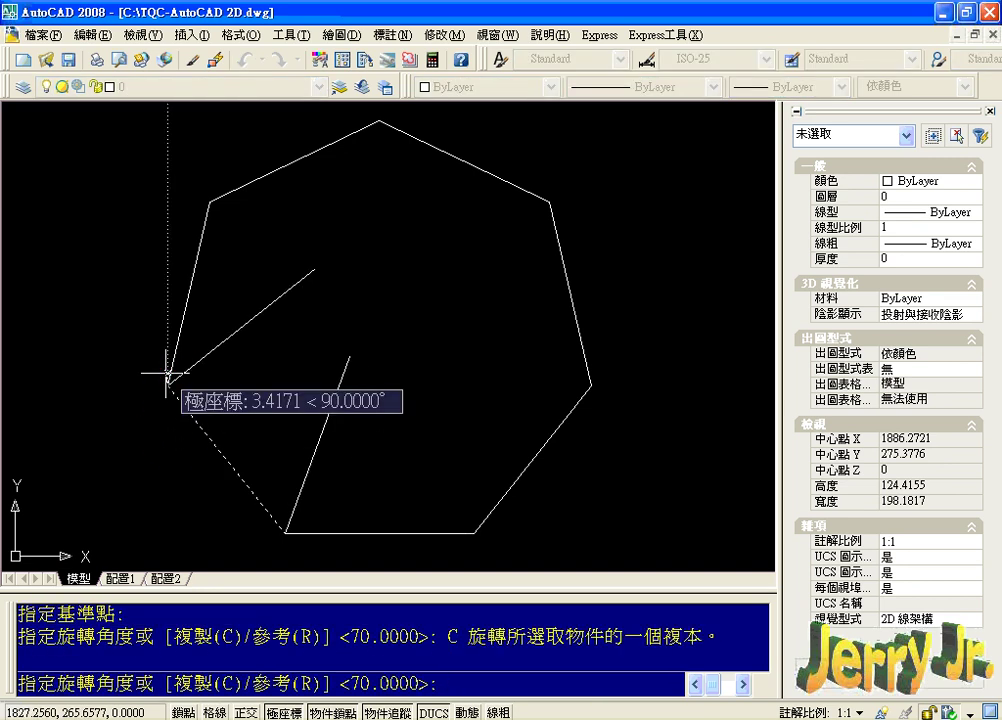
type("68")
Rotate a copy of the upper-left edge 70° about the upper-left vertex.
key("Return")
key("Return")
left_click(210, 250)
left_click(148, 274)
key("Return")
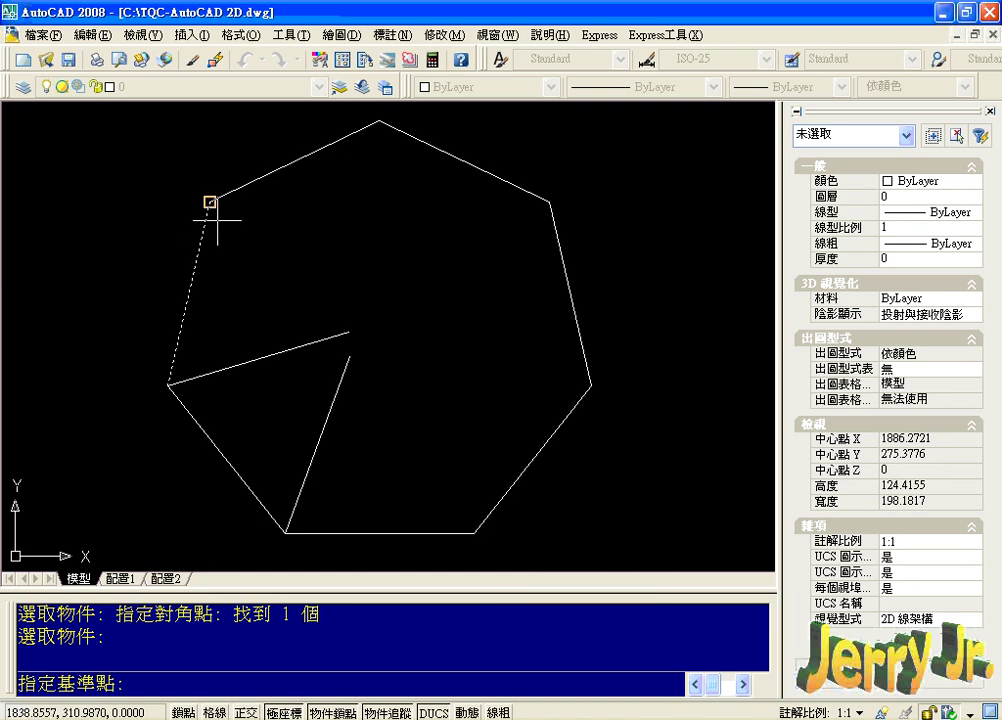
left_click(210, 202)
type("C")
key("Return")
type("0")
key("Return")
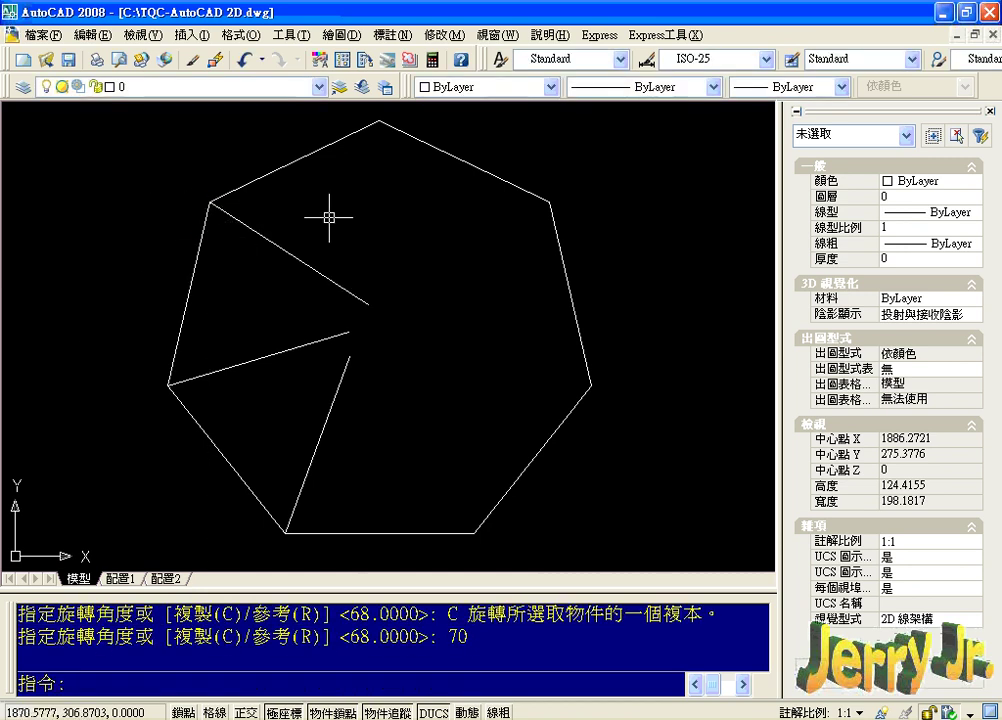
type("L")
key("Return")
Draw a vertical line down from the top vertex toward the centre.
left_click(379, 120)
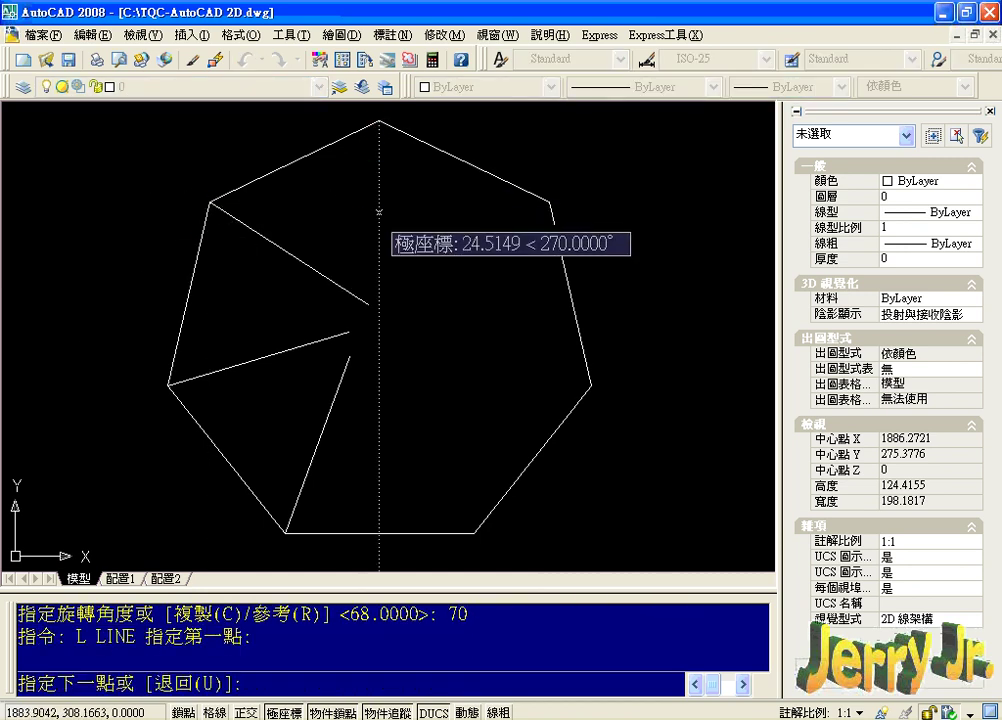
left_click(379, 253)
key("Escape")
Mirror the lower inner slanted line about the vertical centre axis.
type("mi")
key("Return")
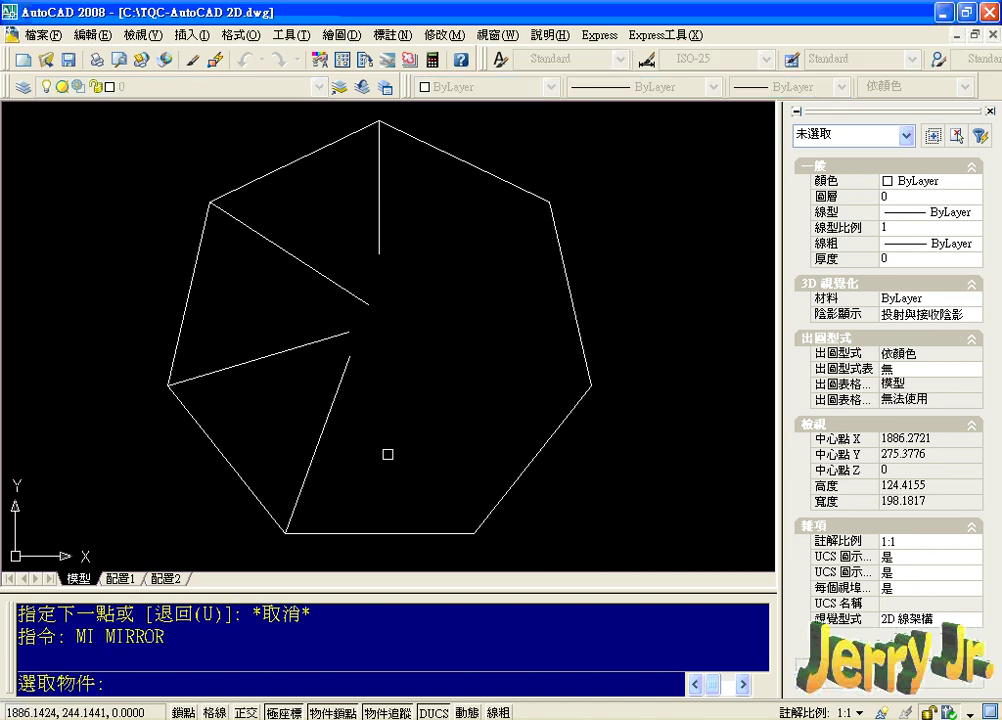
left_click(391, 454)
left_click(306, 405)
key("Return")
left_click(379, 533)
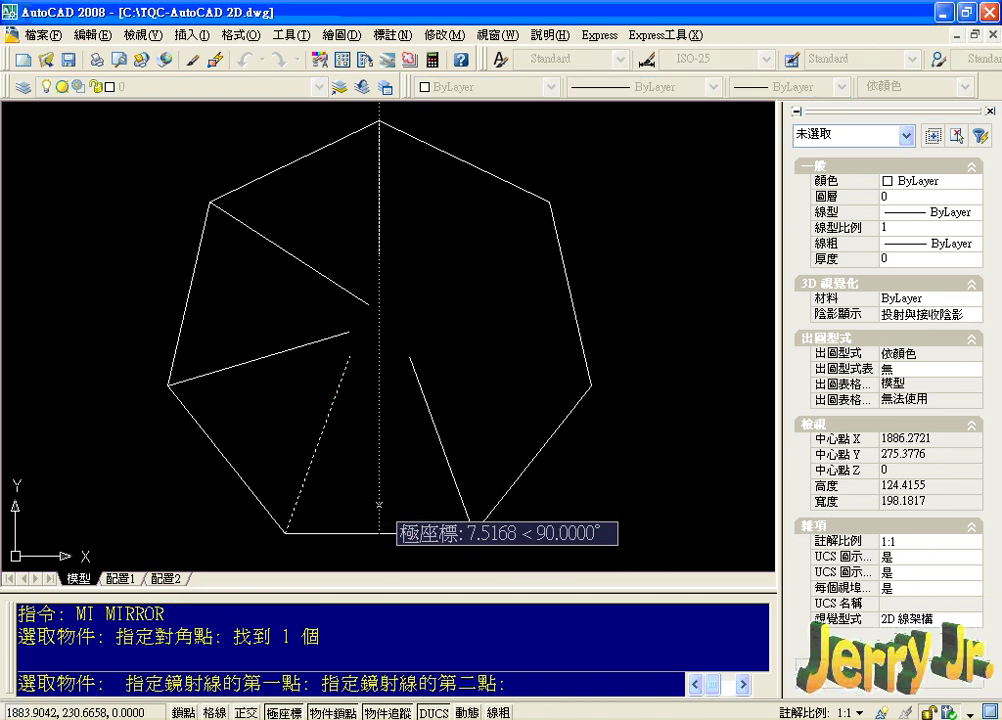
left_click(380, 507)
key("Return")
Copy the lower-left inner line 20 units to the right.
key("Return")
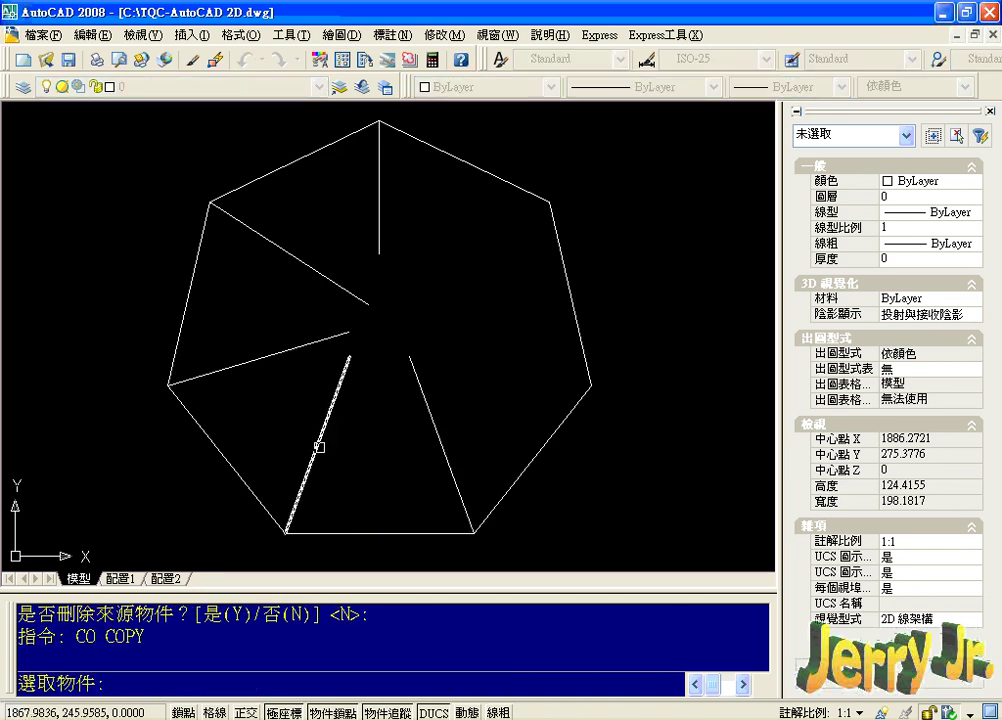
left_click(316, 450)
key("Return")
left_click(285, 533)
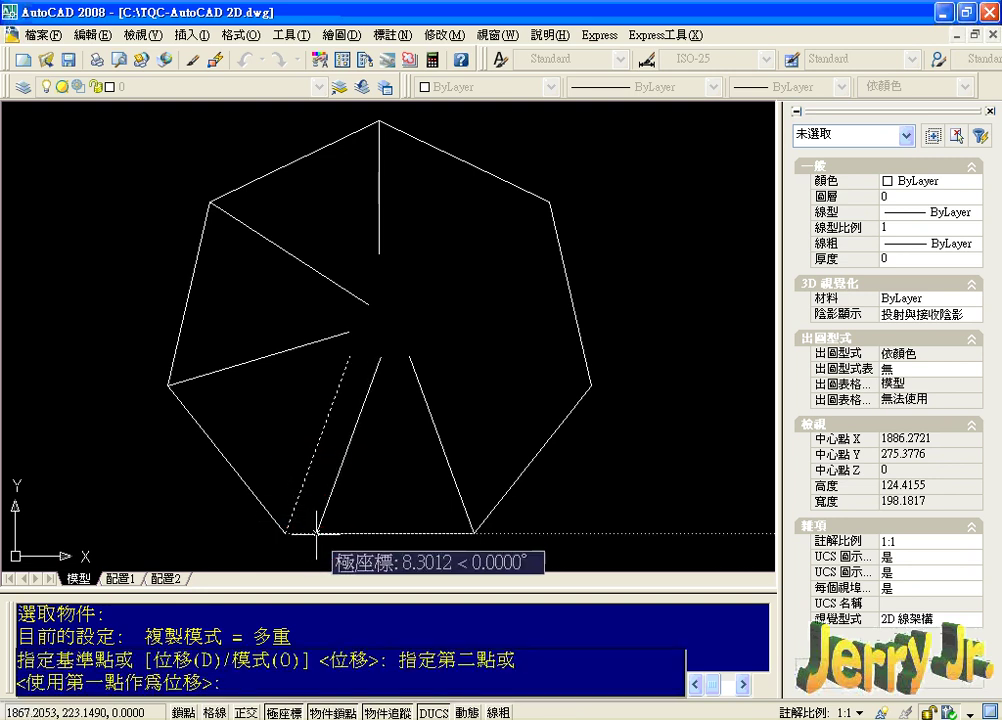
type("20")
key("Return")
key("Escape")
Draw a horizontal crossbar between the right and left slanted lines.
type("l")
key("Return")
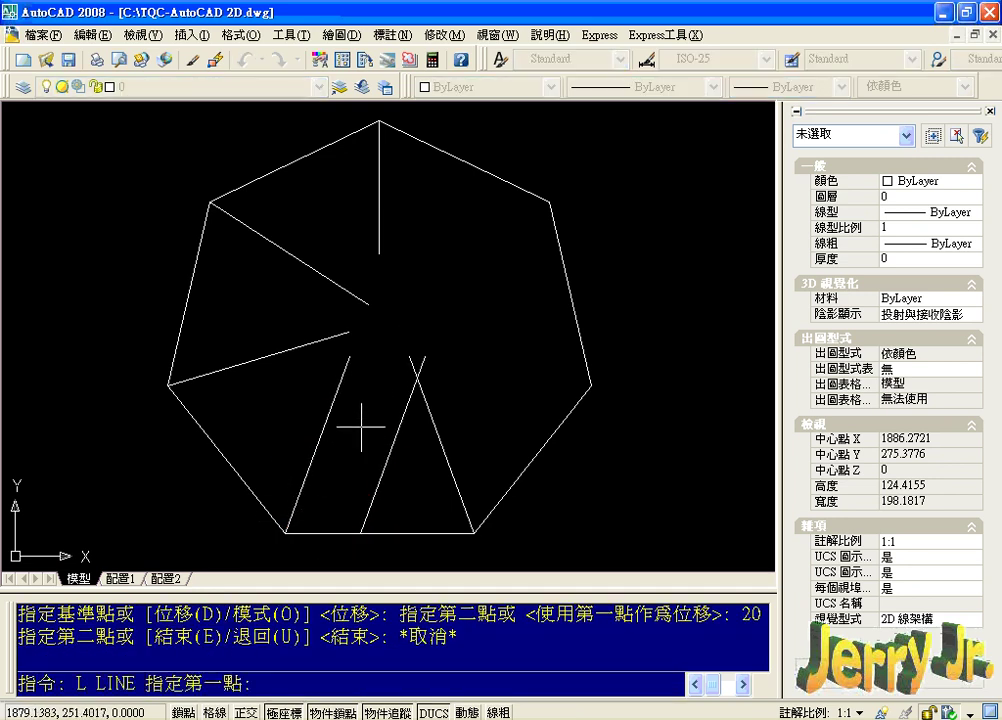
left_click(415, 378)
left_click(342, 378)
key("Escape")
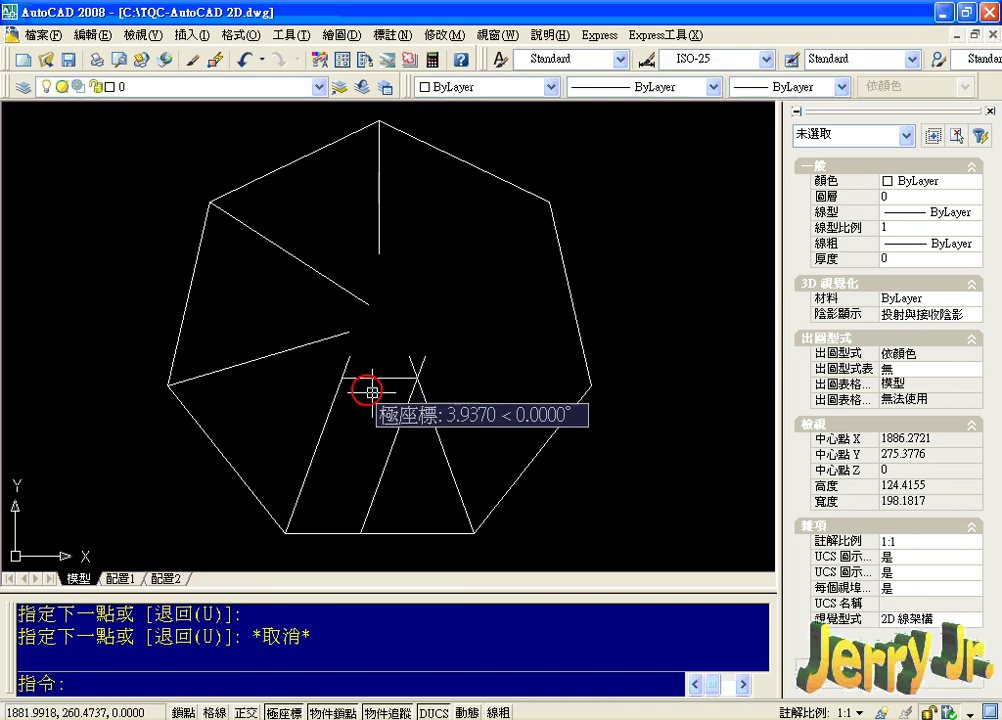
Erase the extra copied slanted line.
left_click(404, 412)
type("e")
key("Return")
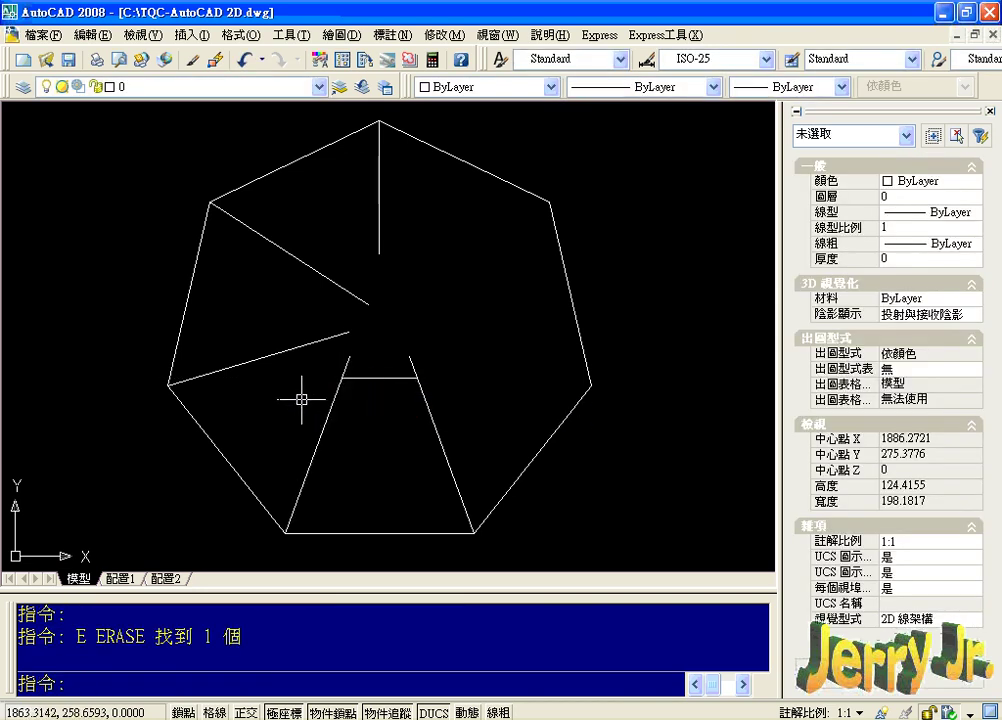
Copy the lower-left slanted line 20 units along from its endpoint.
key("Return")
left_click(246, 359)
key("Return")
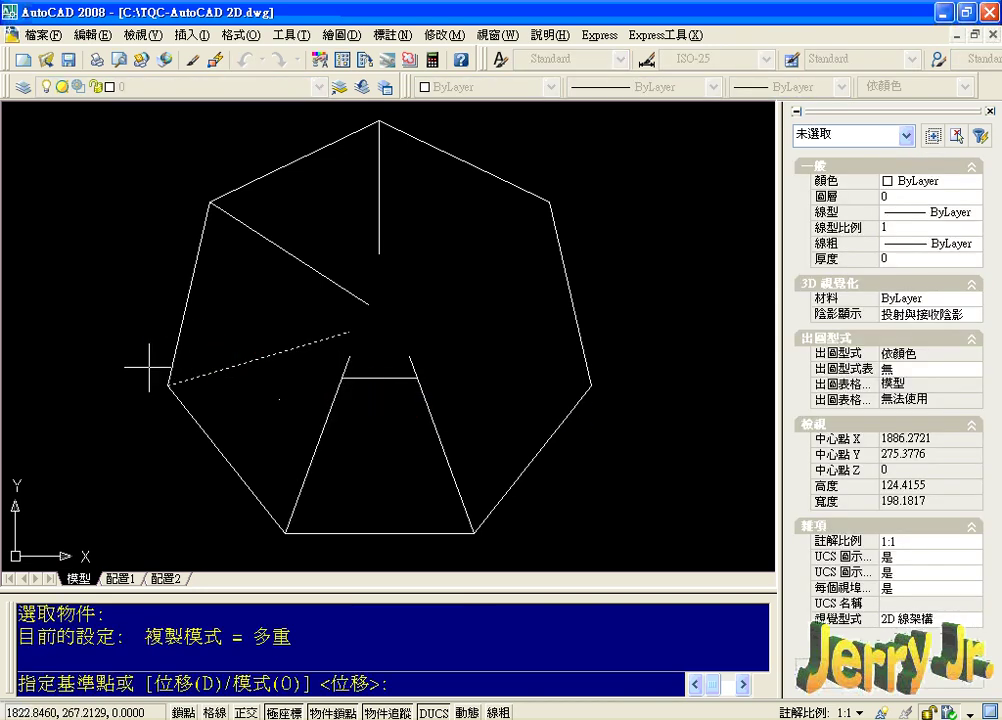
left_click(167, 385)
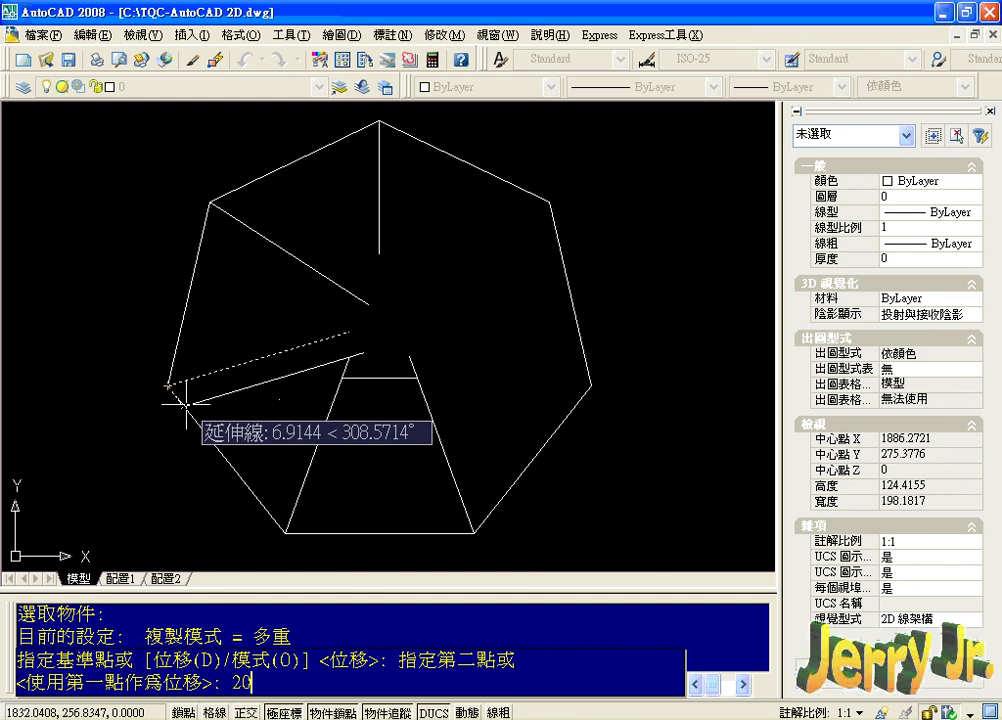
key("Return")
key("Escape")
Attempt an offset of the left heptagon edge, then erase the lower slanted copy.
type("o")
key("Return")
key("Return")
left_click(205, 432)
key("Escape")
left_click(284, 421)
type("e")
key("Return")
type("Tr")
key("Return")
key("Return")
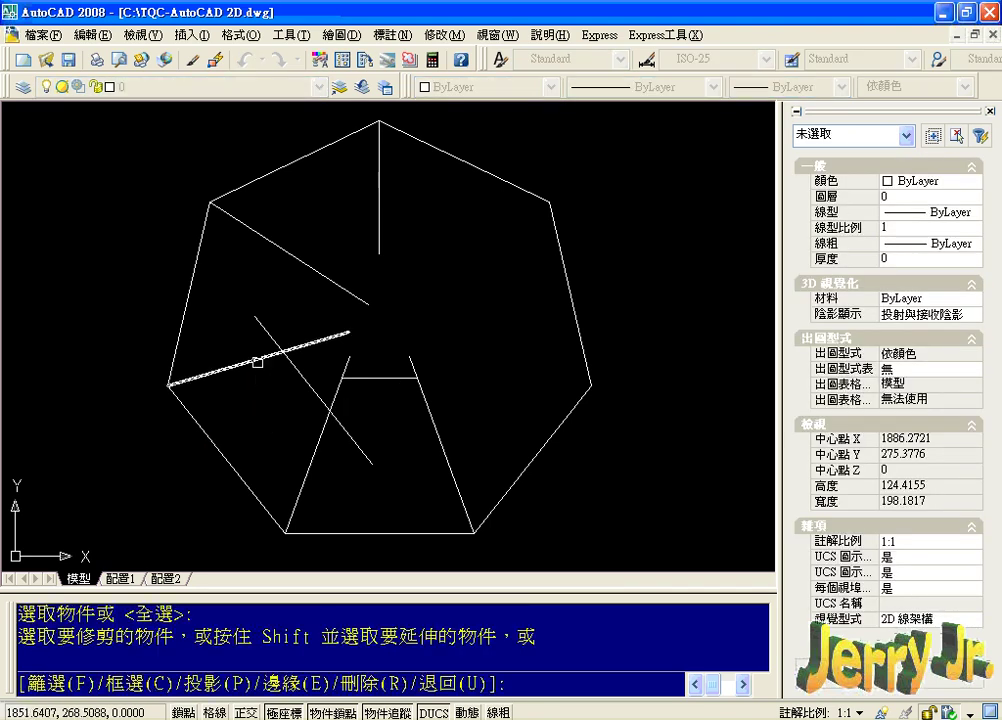
Trim away both ends of the diagonal line.
left_click(263, 332)
left_click(351, 442)
key("Escape")
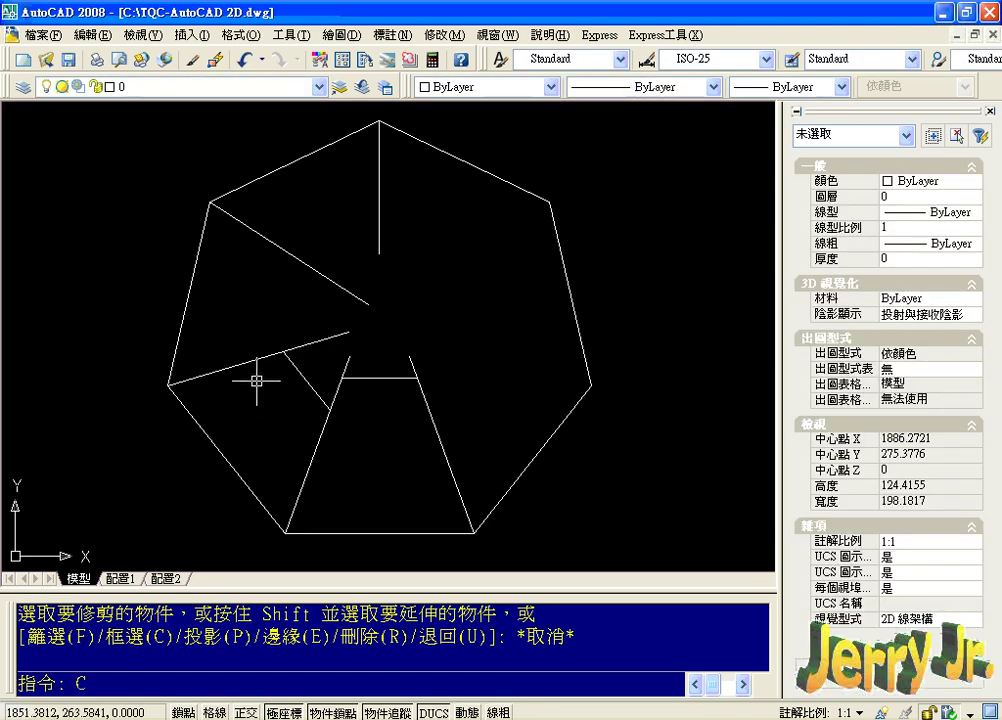
Copy the short diagonal line 20 units along from its endpoint.
type("o")
key("Return")
left_click(237, 227)
key("Return")
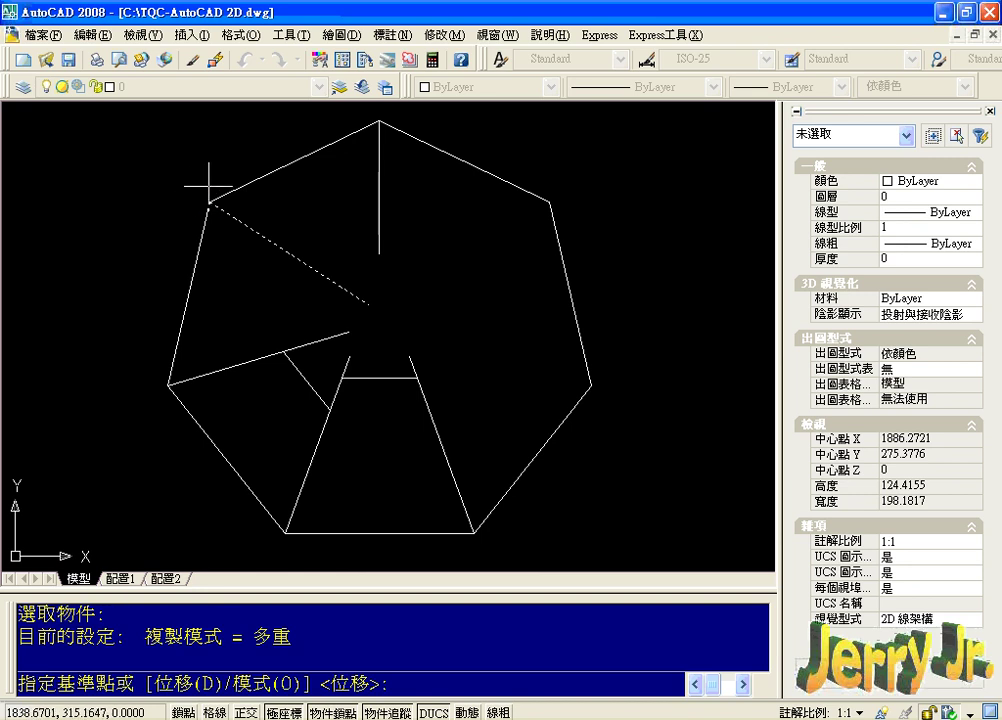
left_click(209, 201)
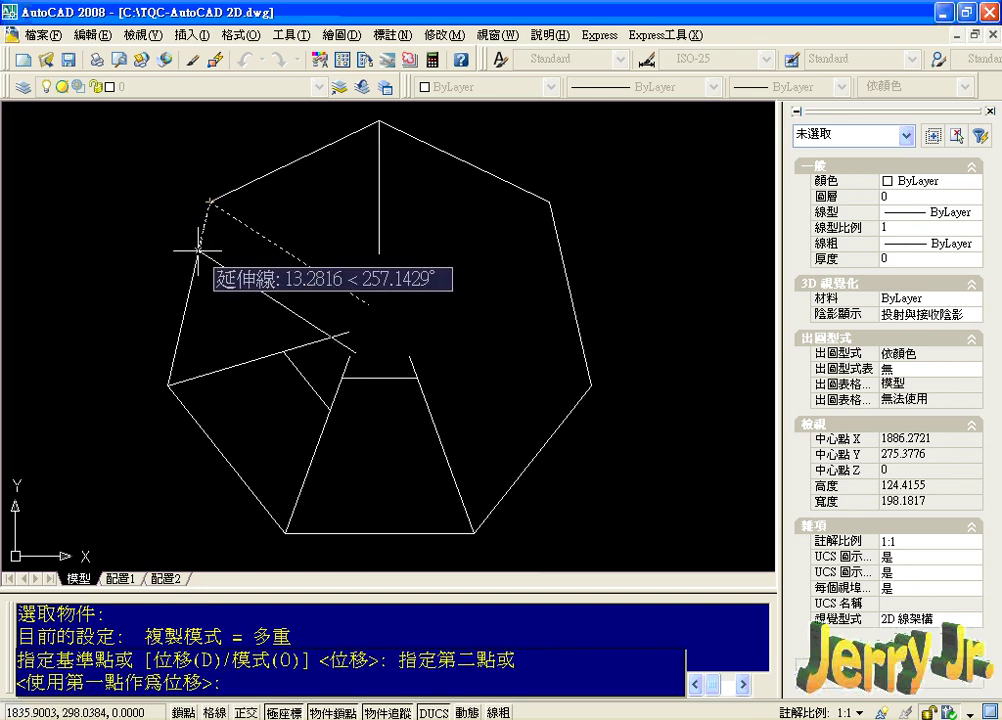
type("20")
key("Return")
key("Escape")
Offset the left heptagon edge through an inner point and erase the unwanted line.
type("o")
key("Return")
key("Return")
left_click(198, 251)
left_click(304, 341)
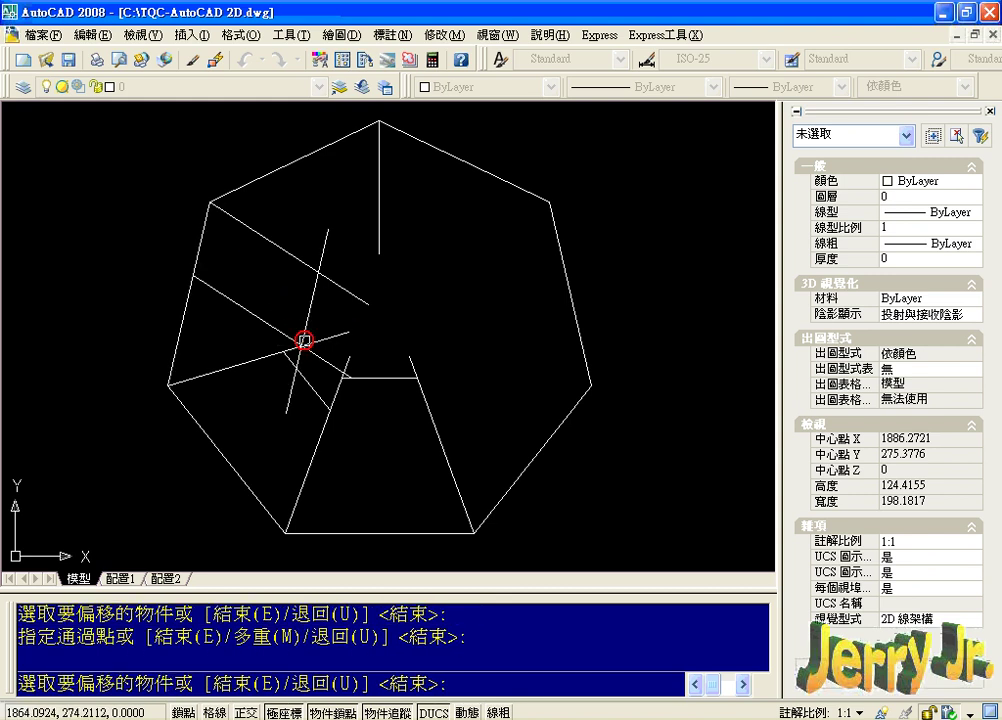
key("Escape")
left_click(265, 321)
type("e")
key("Return")
Trim the long line's upper and lower ends between two cutting edges.
type("tr")
key("Return")
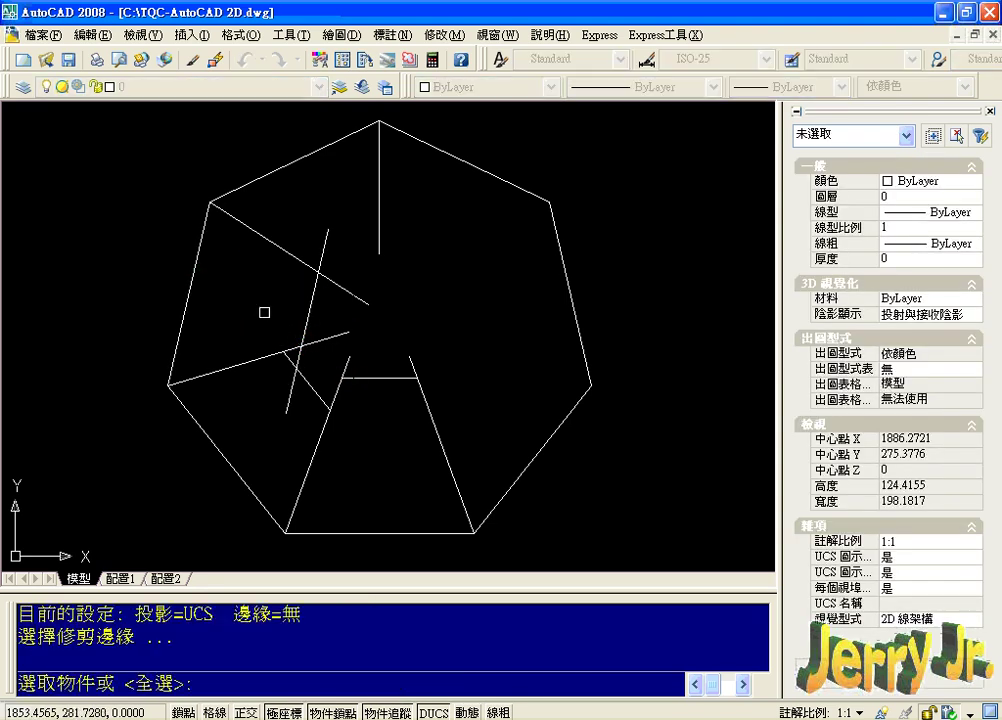
left_click(297, 259)
left_click(252, 359)
right_click(246, 385)
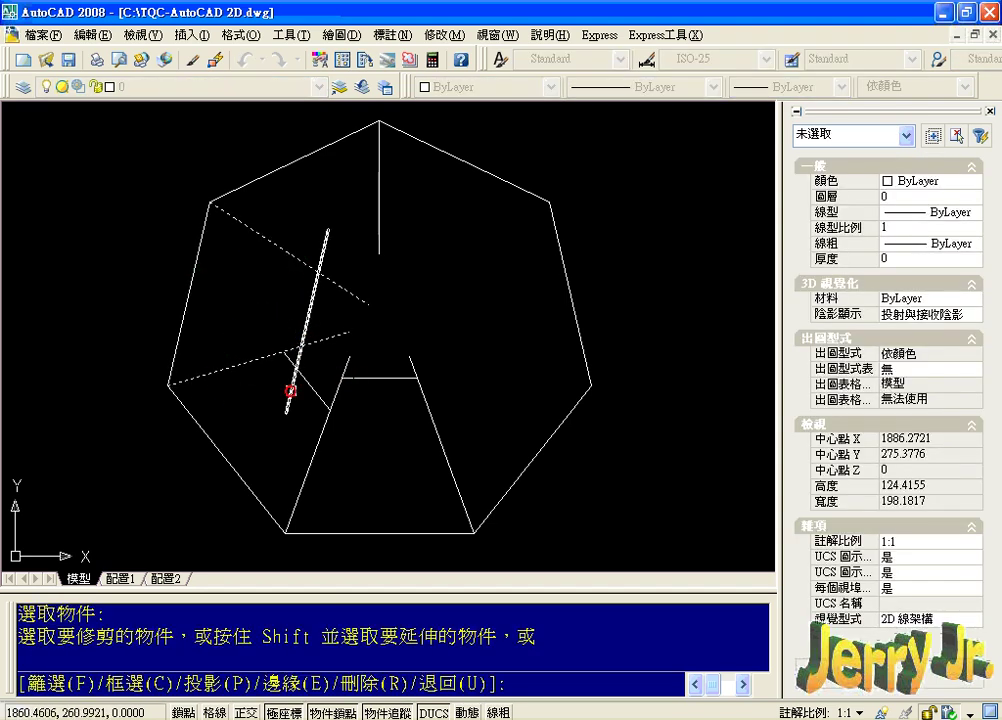
left_click(290, 390)
left_click(321, 246)
key("Escape")
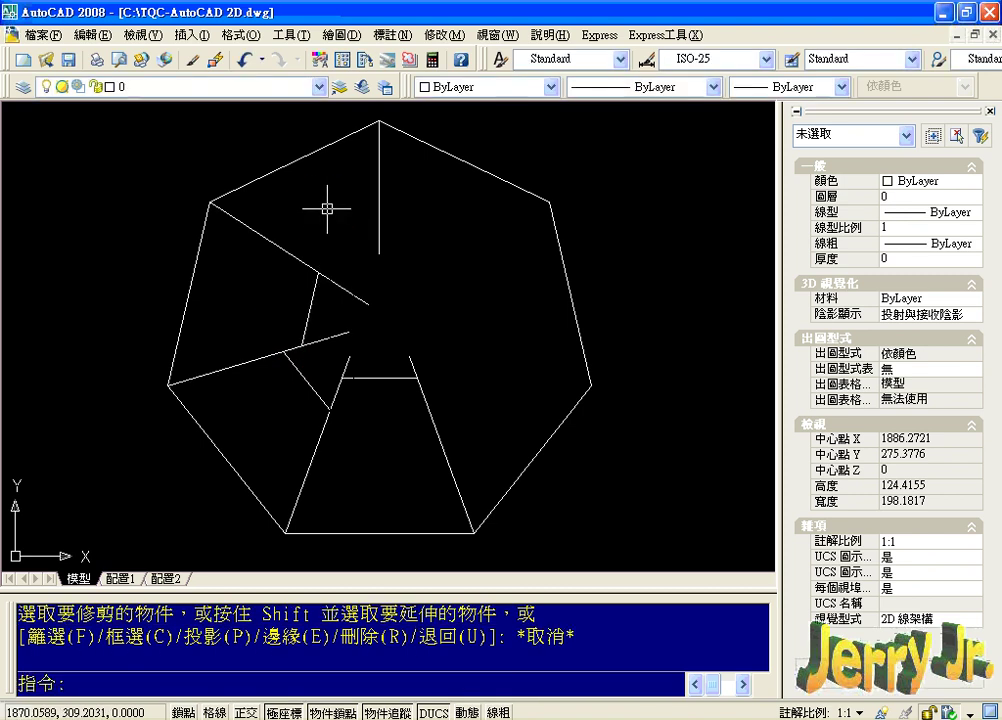
type("CO")
Copy the vertical line 20 units from the top vertex.
key("Return")
left_click(378, 172)
key("Return")
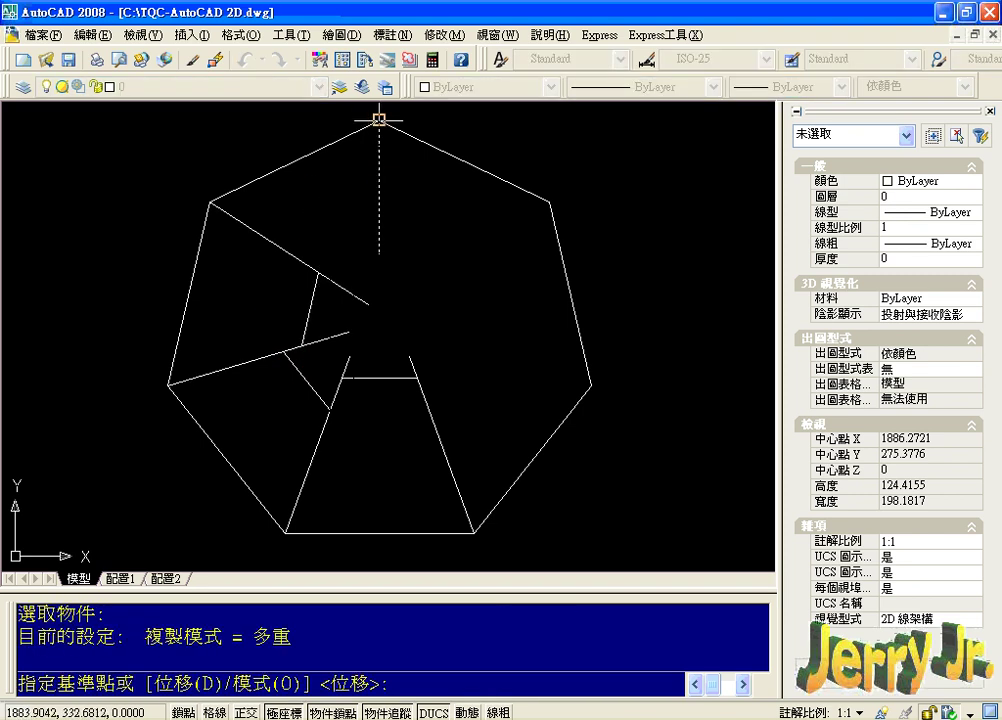
left_click(378, 118)
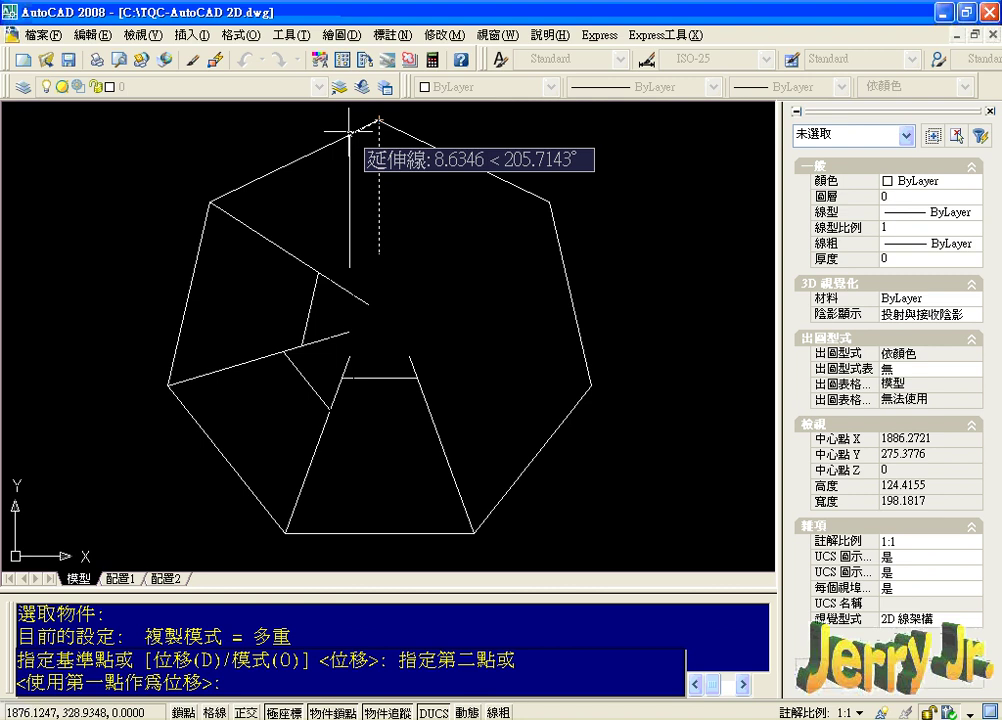
type("20")
key("Return")
key("Escape")
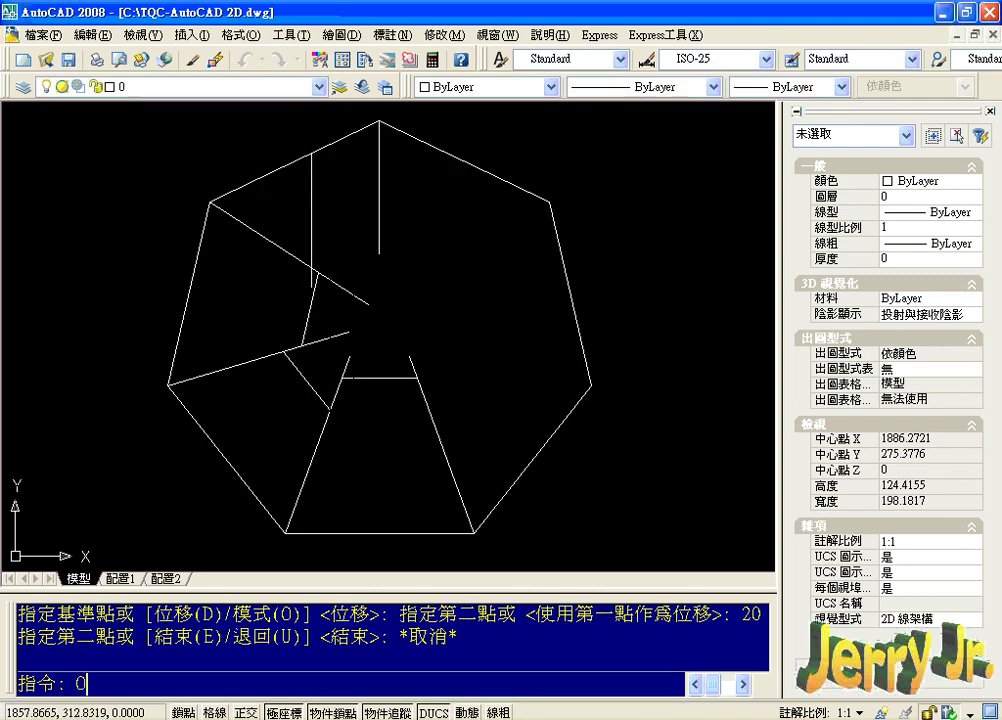
Offset the top-left edge inward and delete the stray vertical line.
key("Return")
key("Return")
left_click(282, 168)
left_click(302, 271)
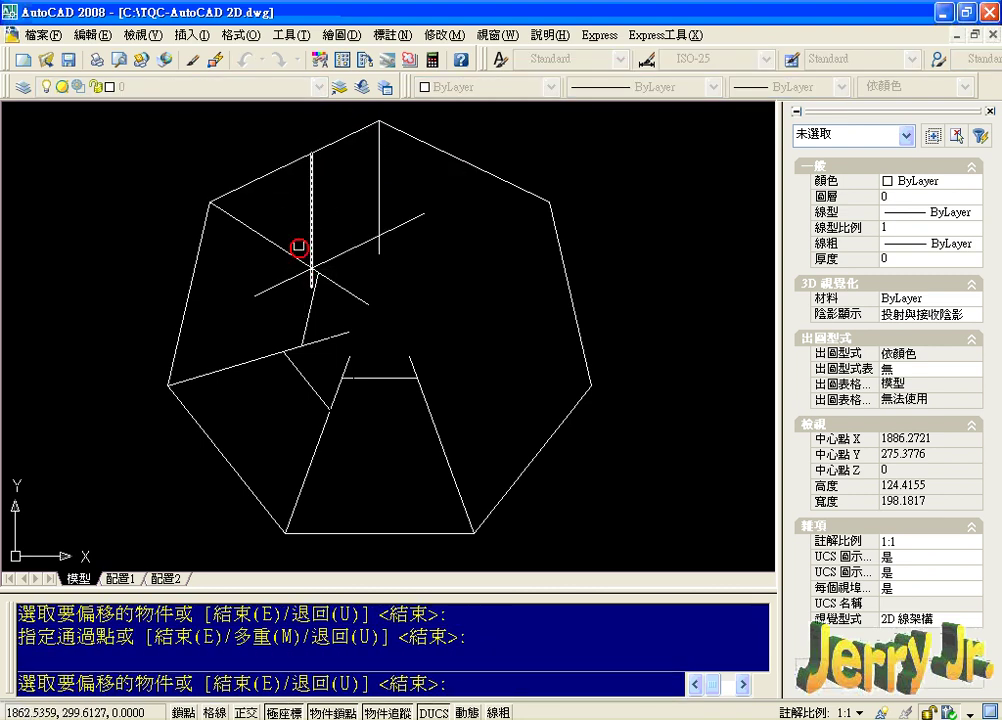
key("Escape")
left_click(305, 211)
type("E")
key("Return")
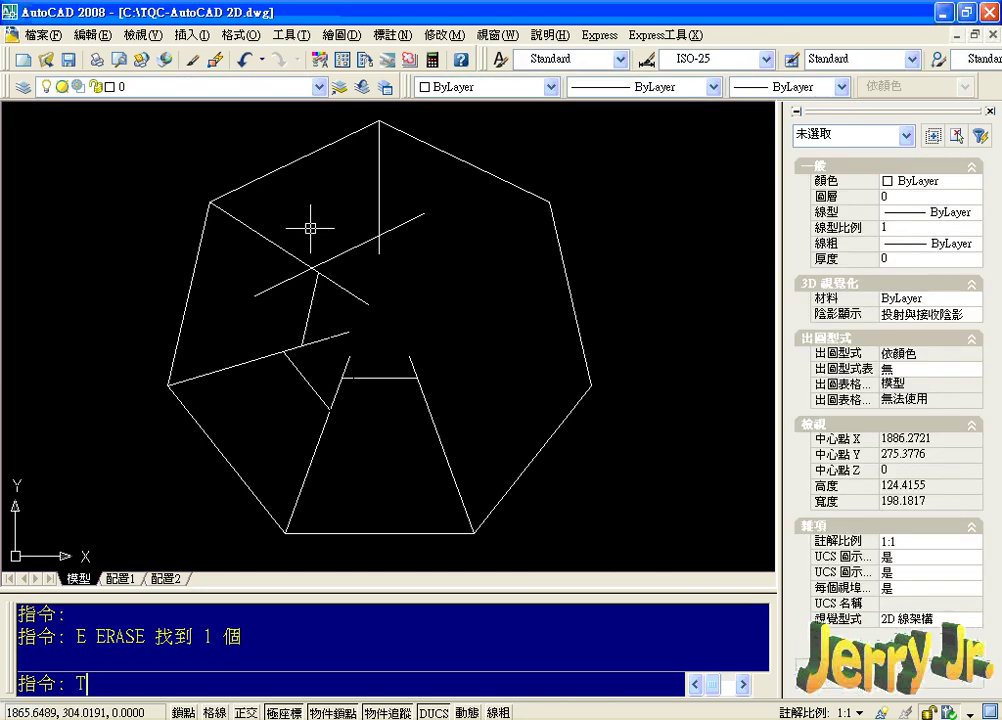
Trim the diagonal's ends and the line ends at the centre.
type("R")
key("Return")
key("Return")
left_click(407, 230)
left_click(286, 281)
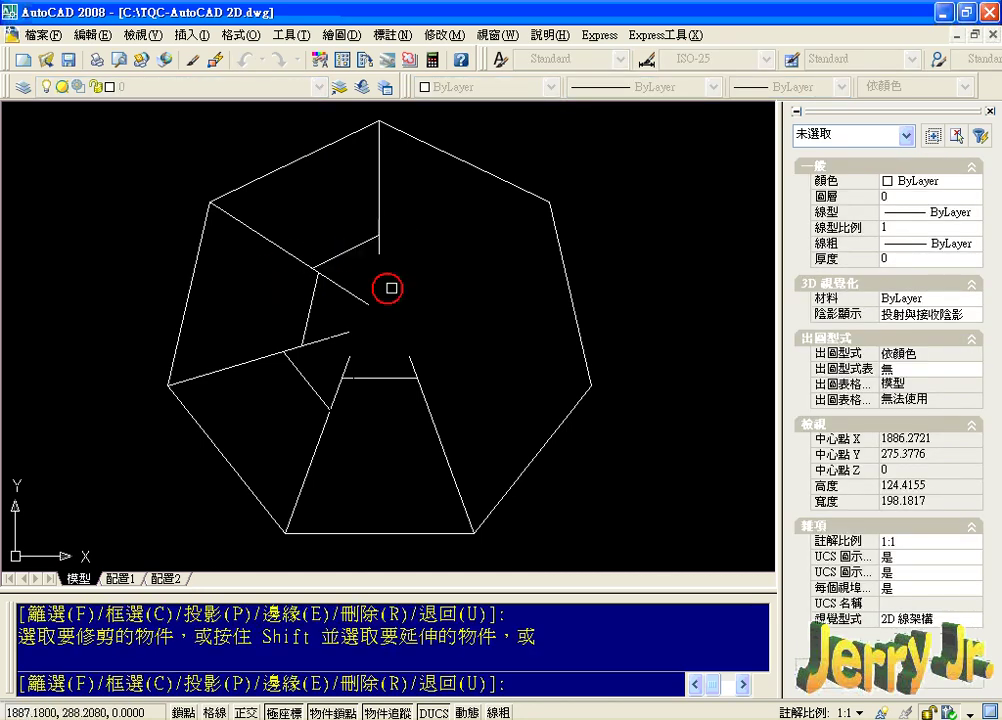
left_click(432, 251)
left_click(337, 362)
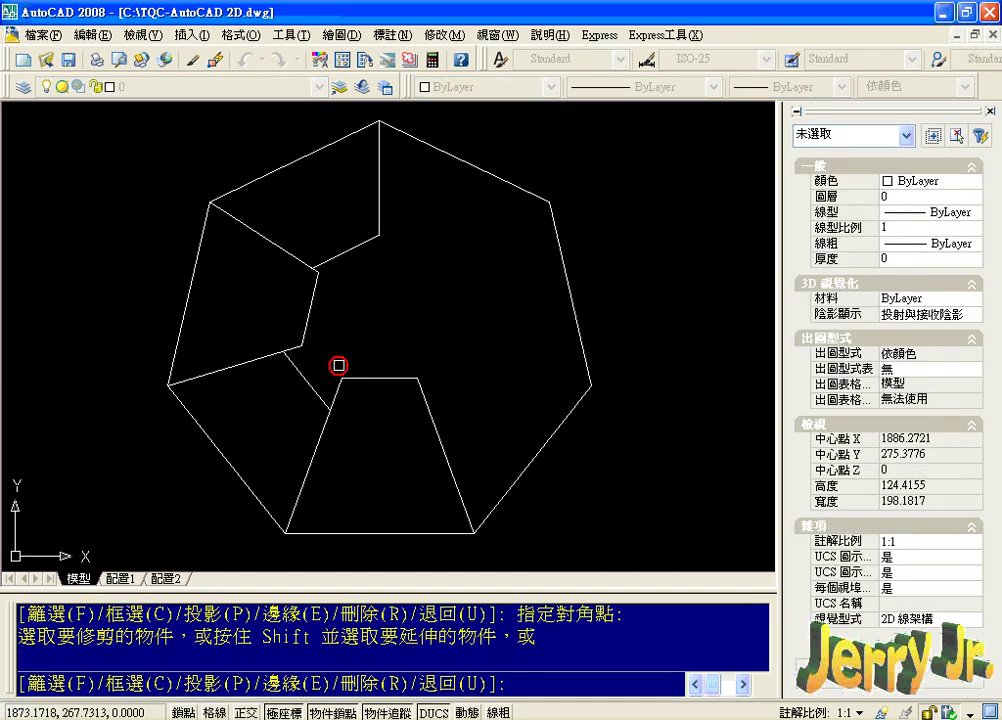
key("Escape")
Mirror the left panel lines about the vertical axis through the bottom edge's midpoint, keeping originals.
type("MI")
key("Return")
left_click(336, 224)
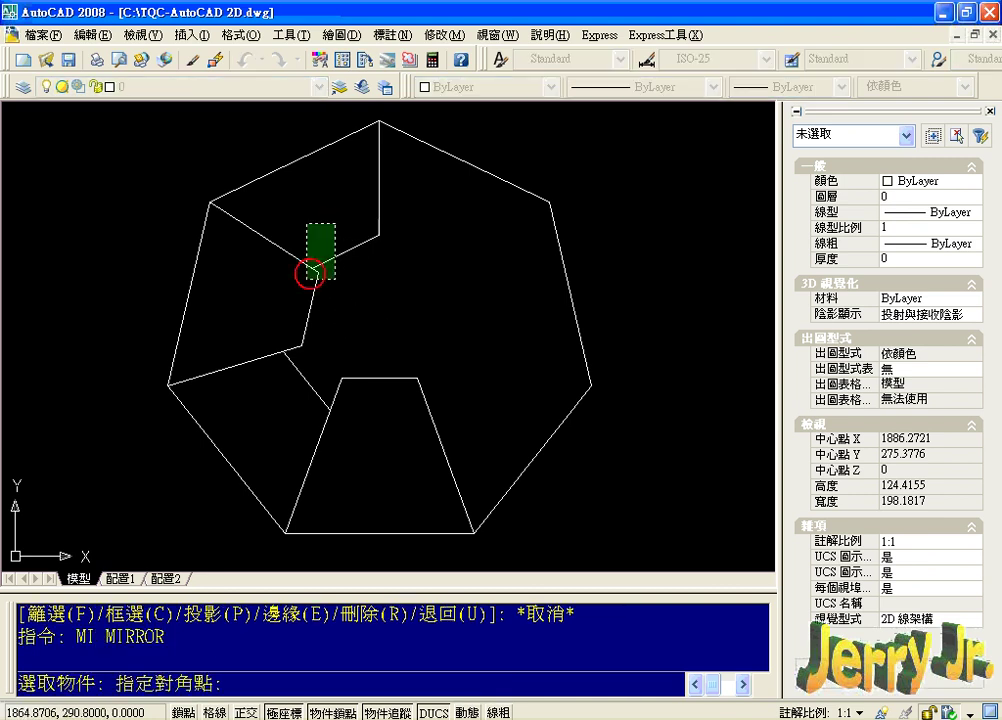
left_click(262, 370)
key("Return")
left_click(379, 533)
left_click(381, 463)
key("Return")
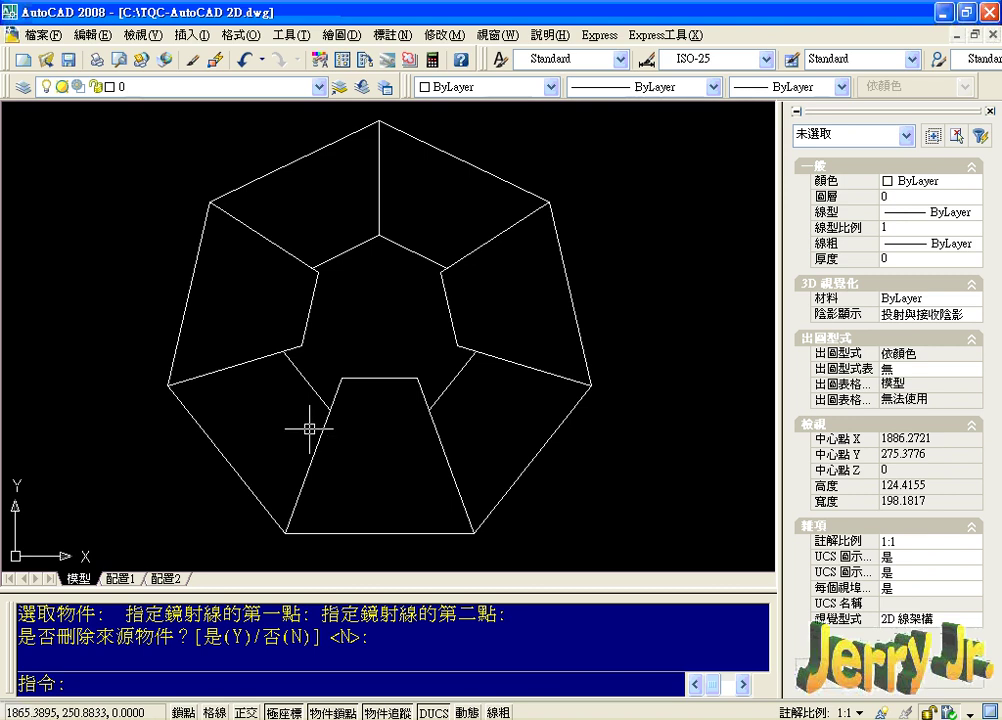
type("A")
key("Return")
left_click(210, 204)
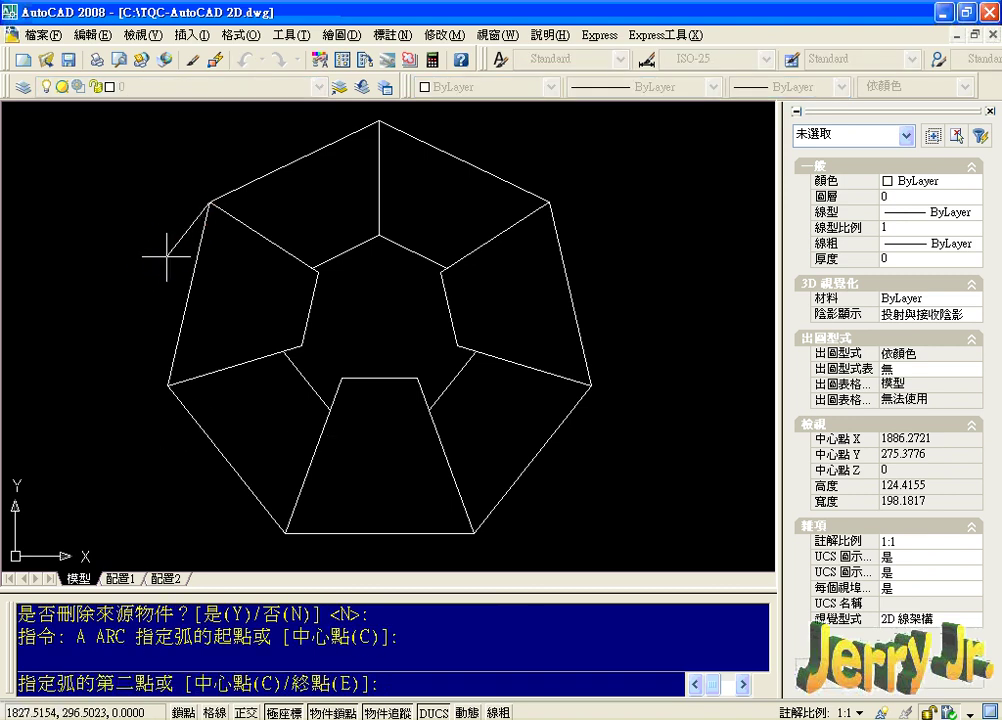
End the left-side arc at the lower-left vertex with a 74° included angle.
type("E")
key("Return")
left_click(168, 384)
type("A")
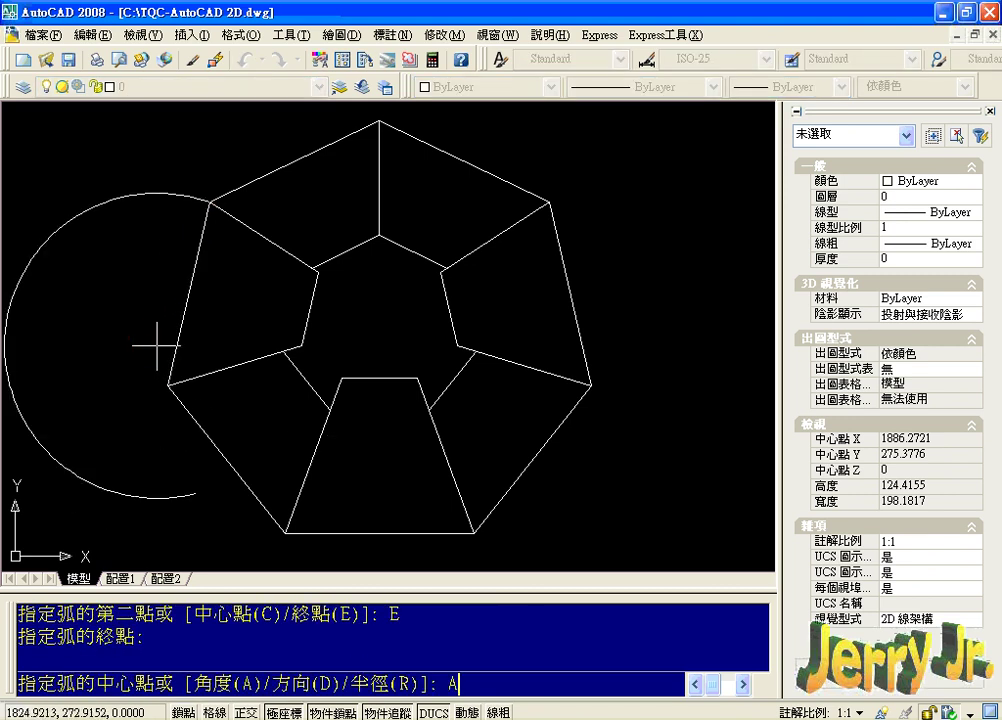
key("Return")
type("4")
key("Return")
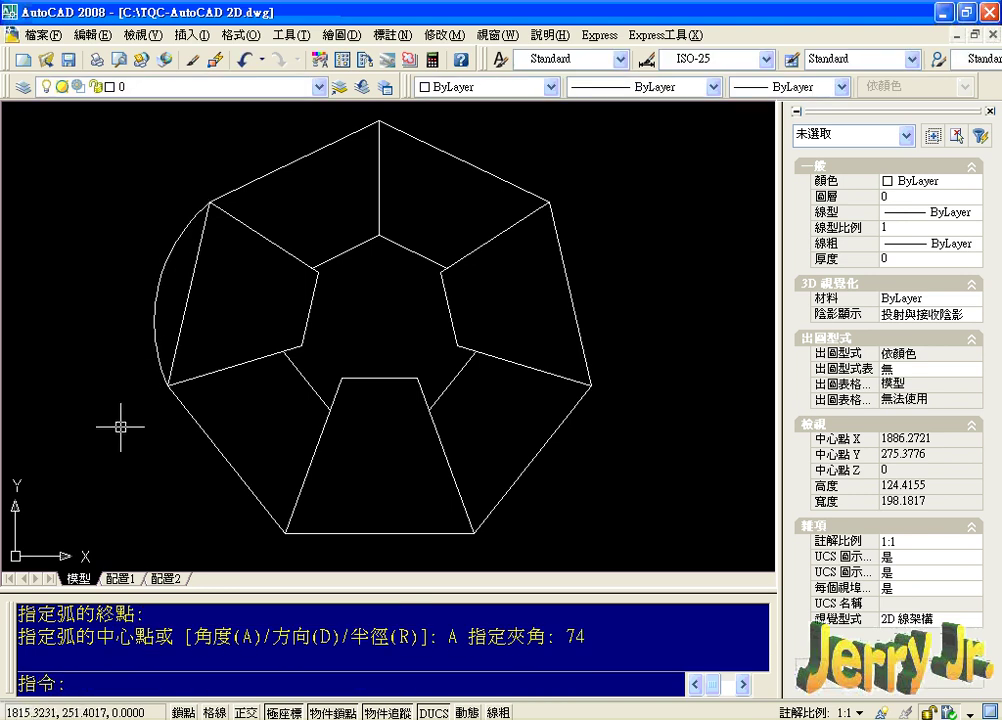
Draw an arc from the lower-left vertex to the bottom-left vertex.
key("Return")
left_click(167, 386)
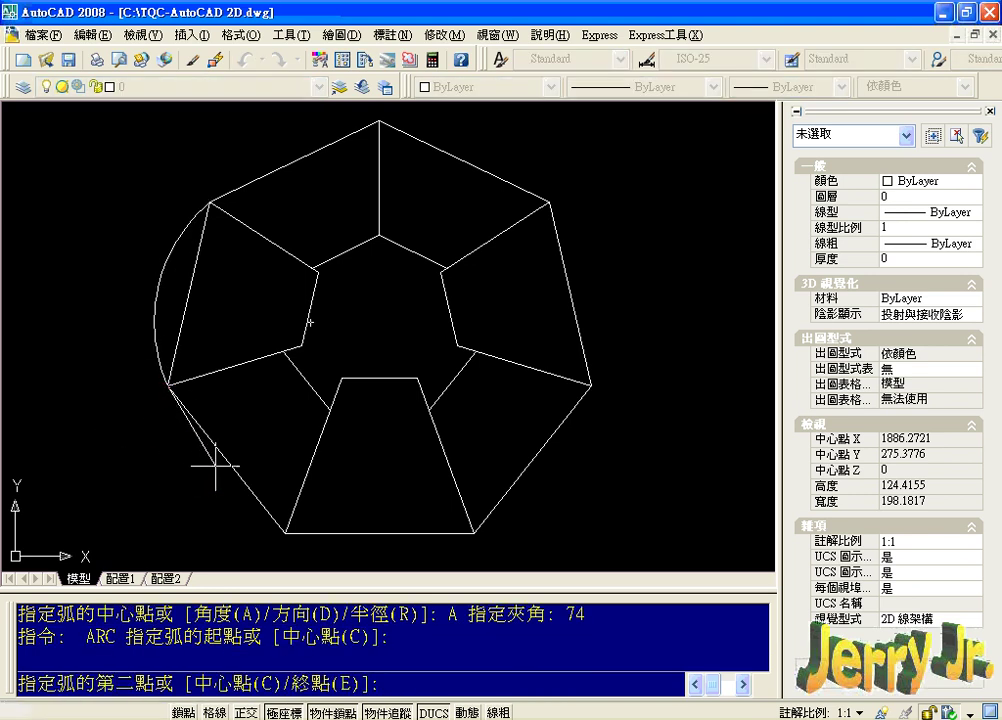
type("18")
key("Return")
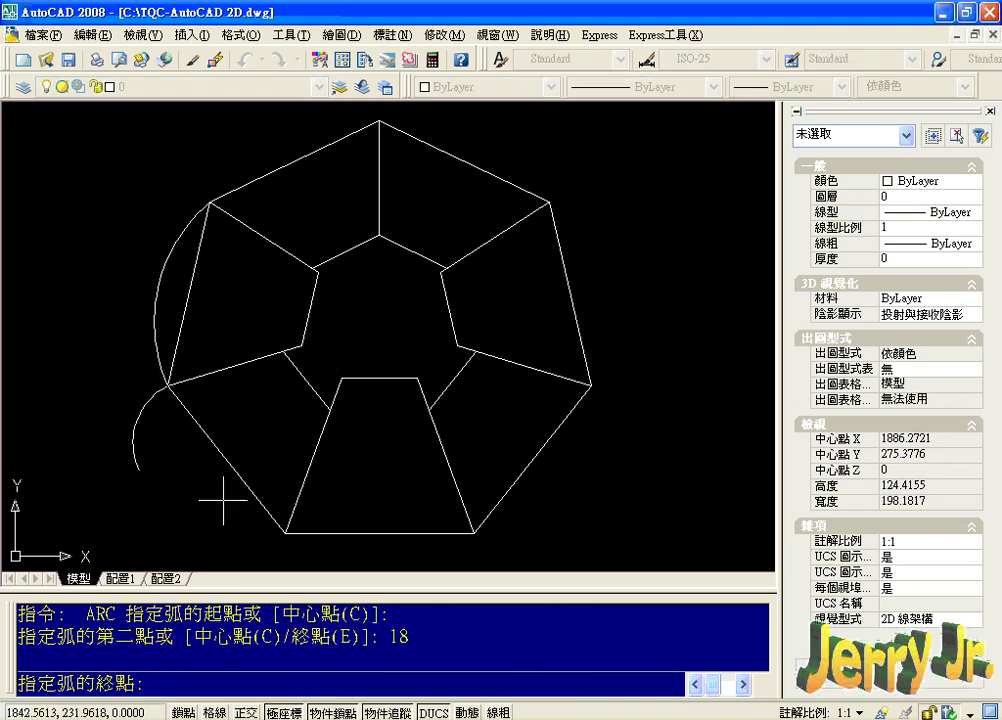
left_click(276, 522)
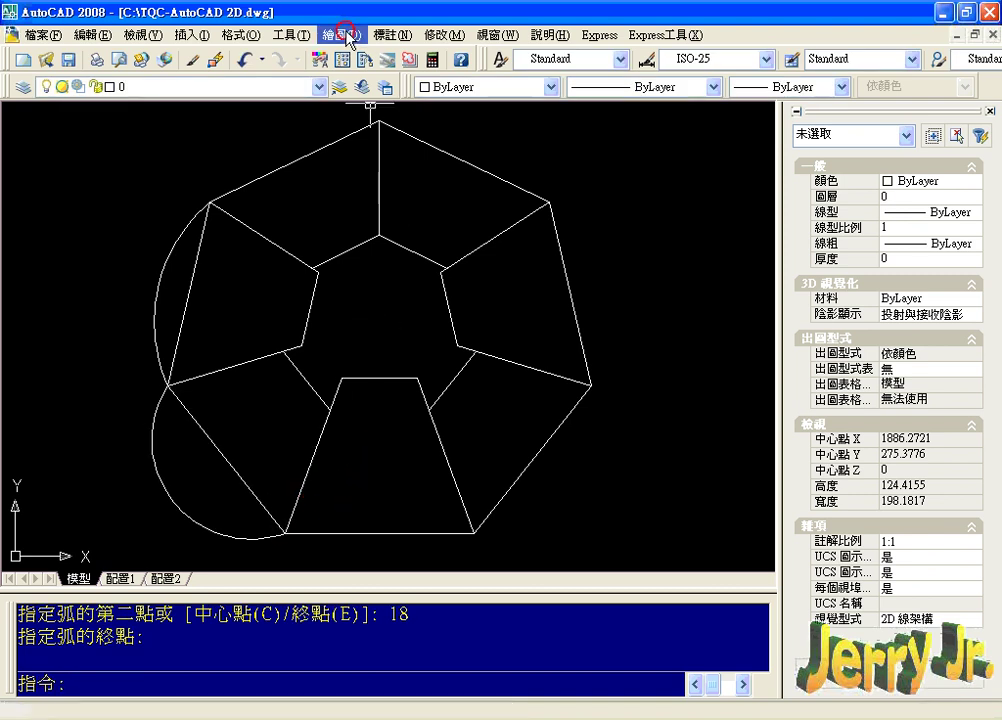
Add start-end-radius arcs of radius 30 and -30 from the bottom-right vertex via the right vertex to the top-right.
left_click(343, 35)
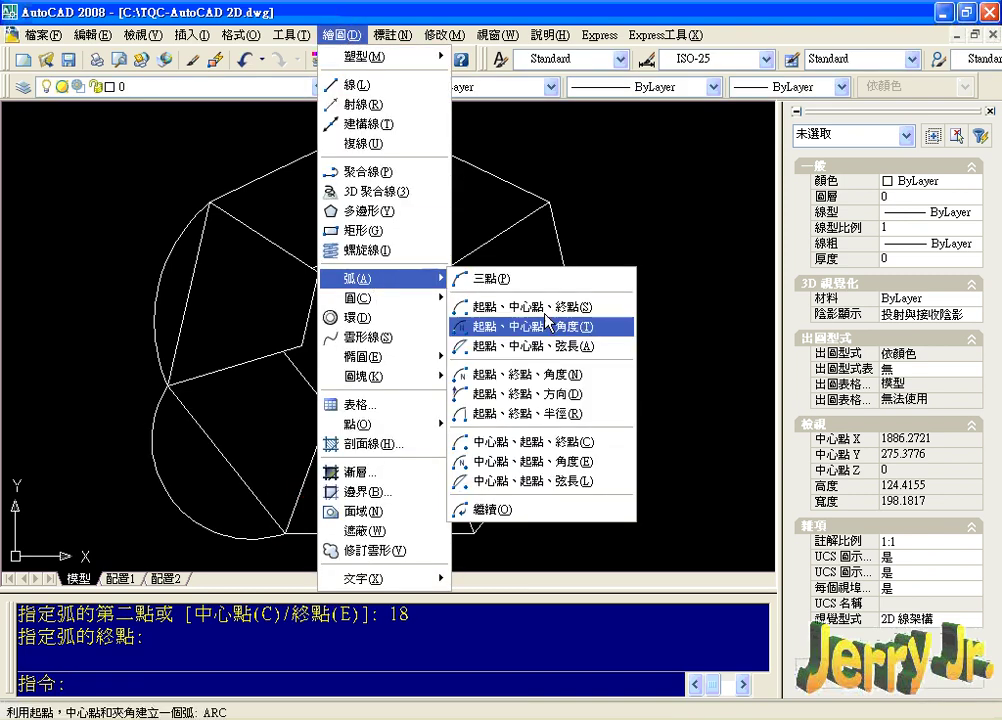
left_click(540, 413)
left_click(489, 522)
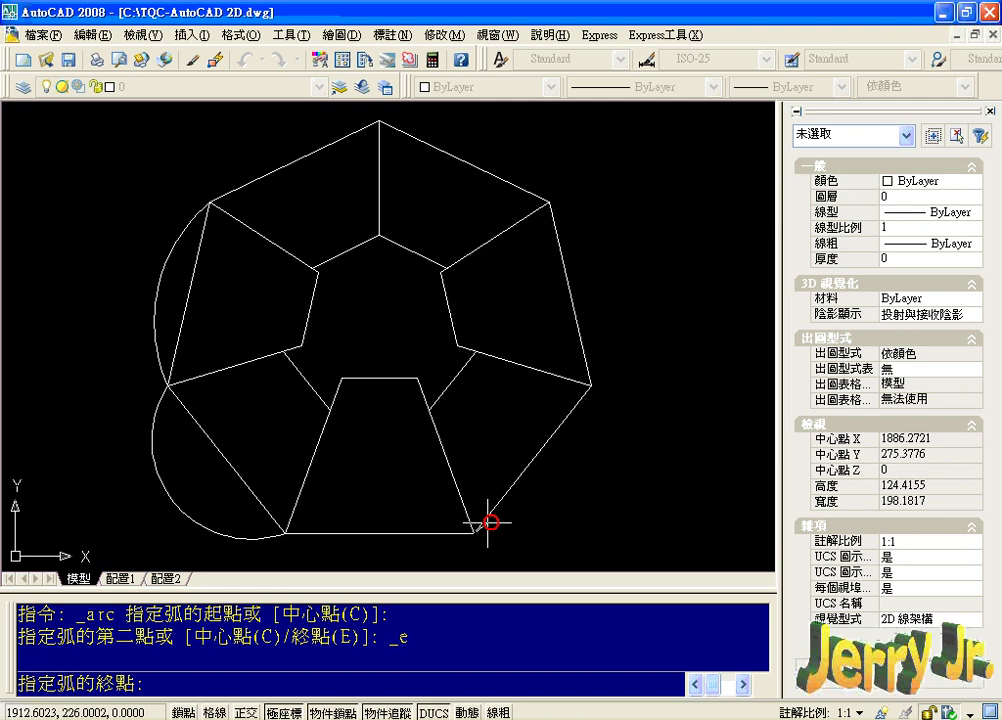
left_click(589, 383)
type("3")
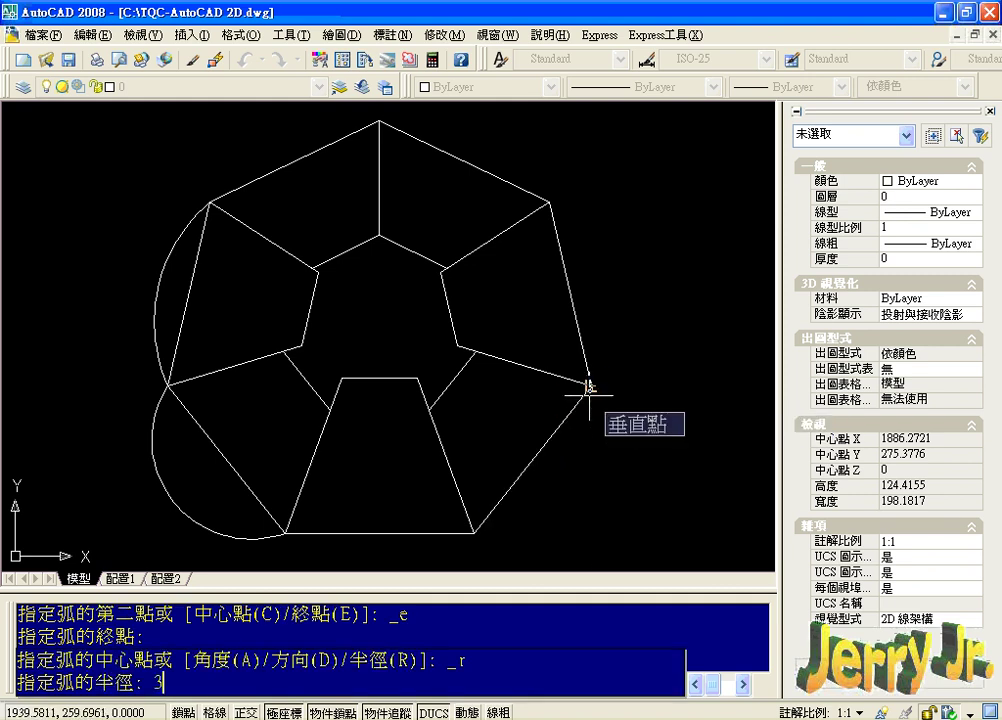
type("0")
key("Return")
right_click(562, 352)
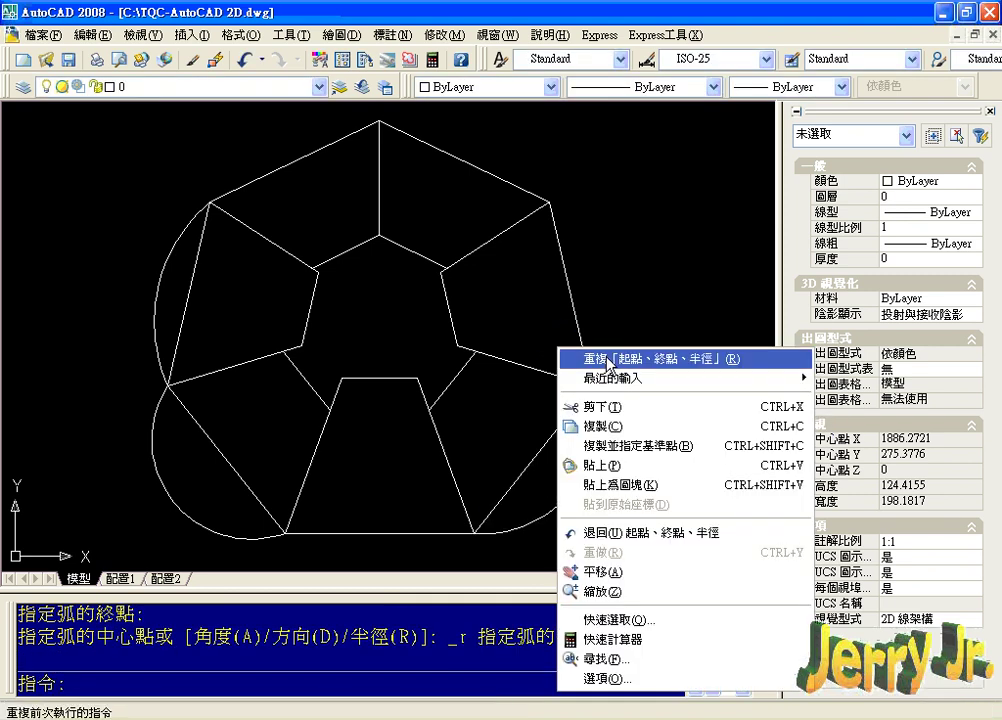
left_click(586, 358)
left_click(589, 383)
left_click(549, 202)
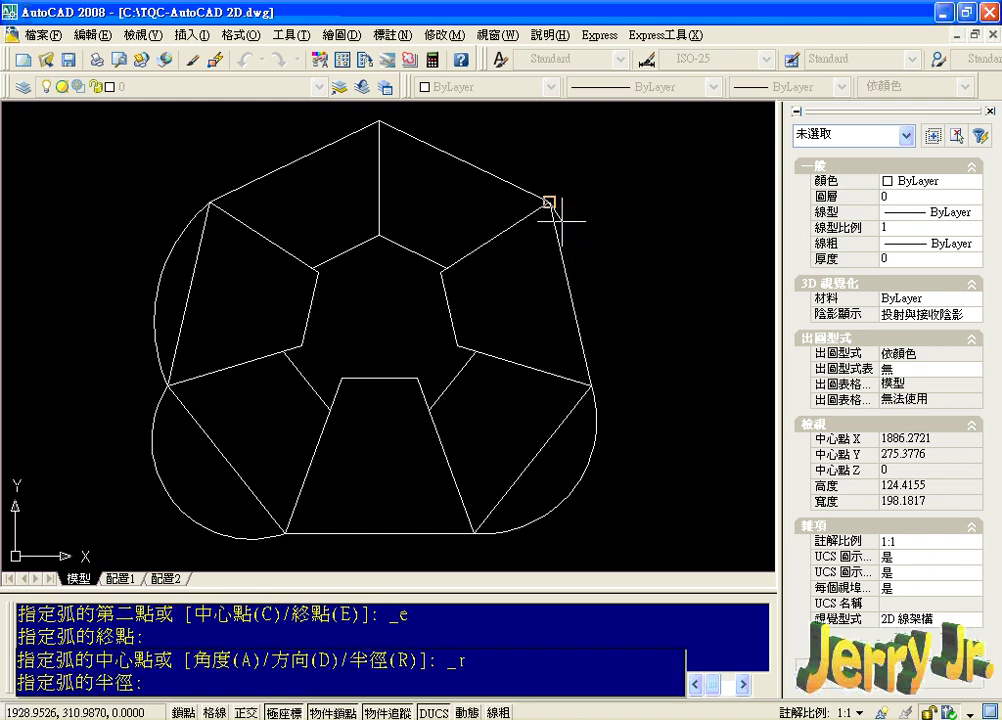
type("-30")
key("Return")
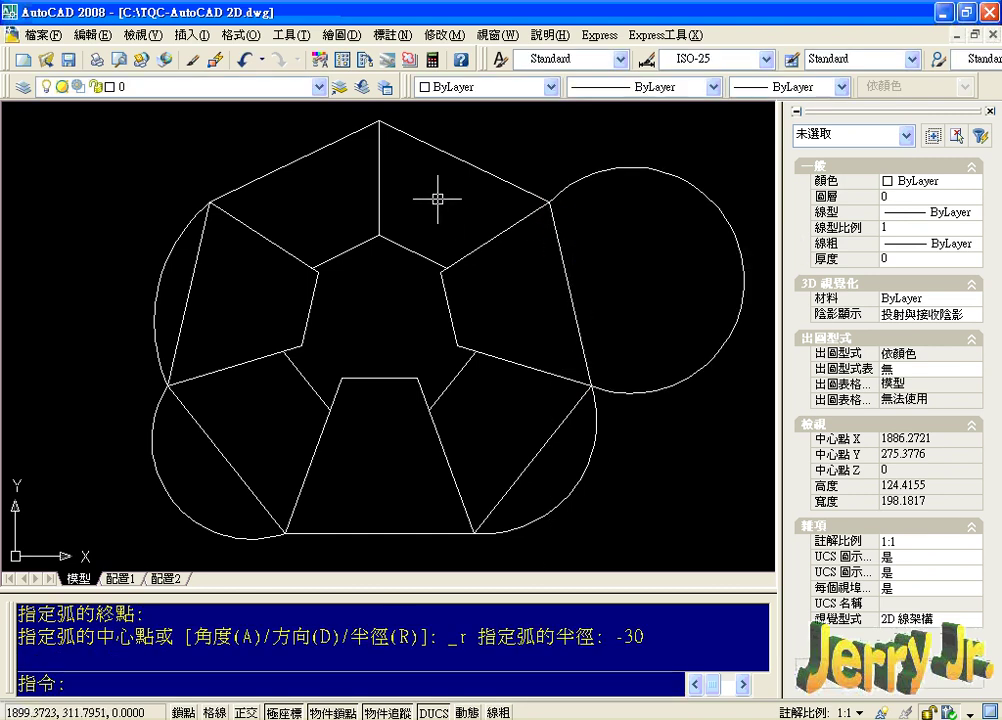
Add the 31.25 and -27.8 radius arcs across the two top edges to the upper-left vertex.
middle_click_drag(437, 198, 465, 351)
right_click(459, 358)
left_click(520, 361)
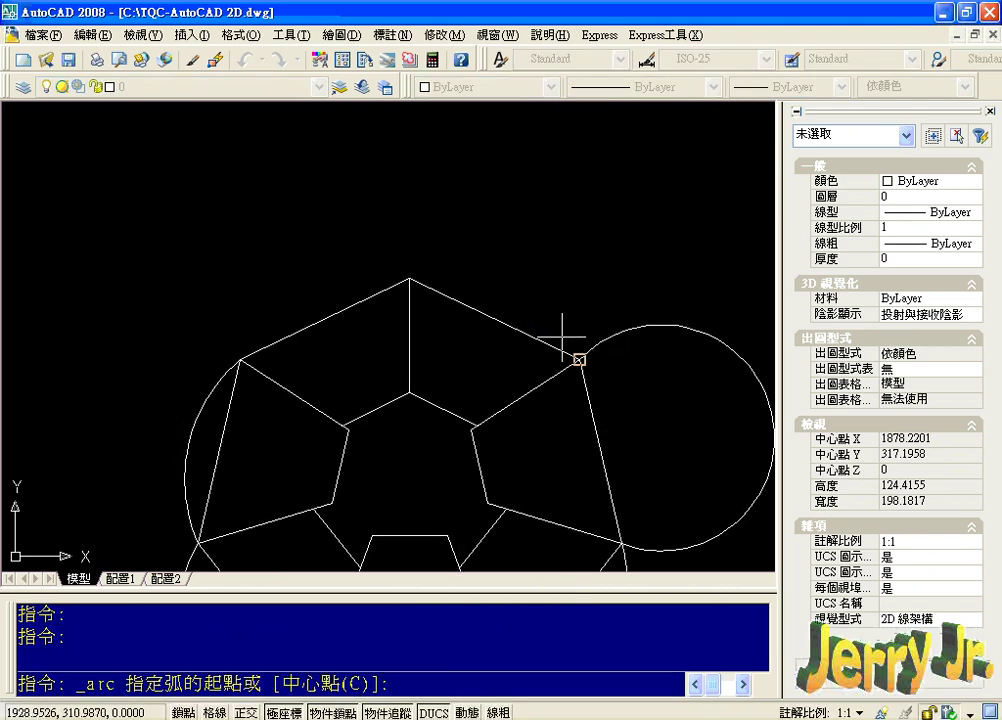
left_click(563, 340)
left_click(411, 279)
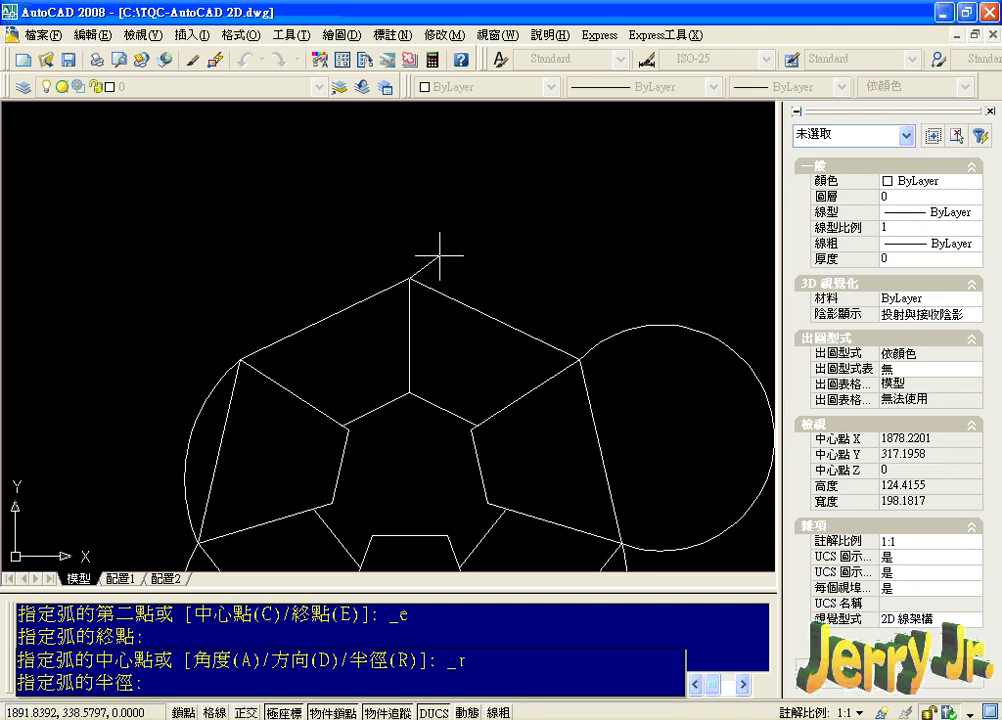
type("31.25")
key("Return")
right_click(311, 264)
left_click(373, 273)
left_click(410, 278)
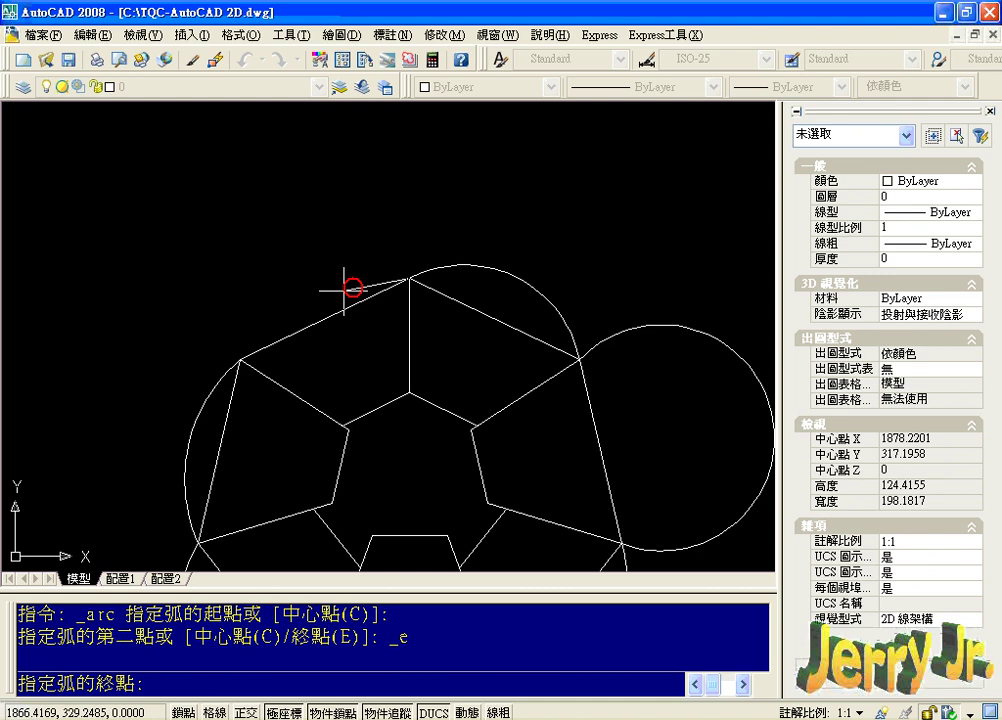
left_click(240, 358)
type("-27.8")
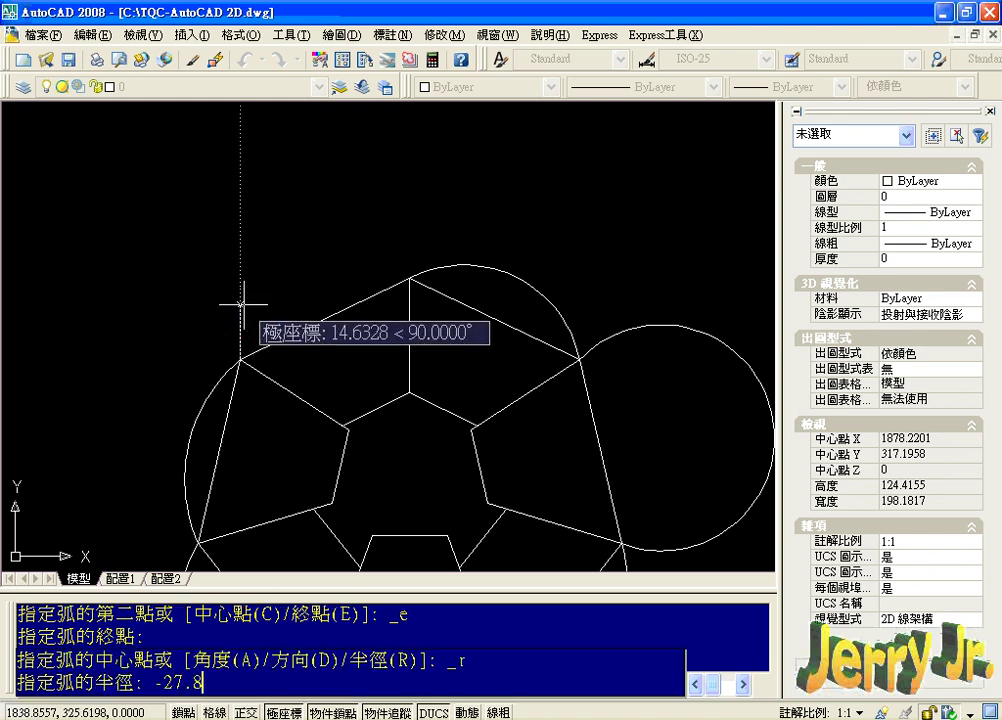
key("Return")
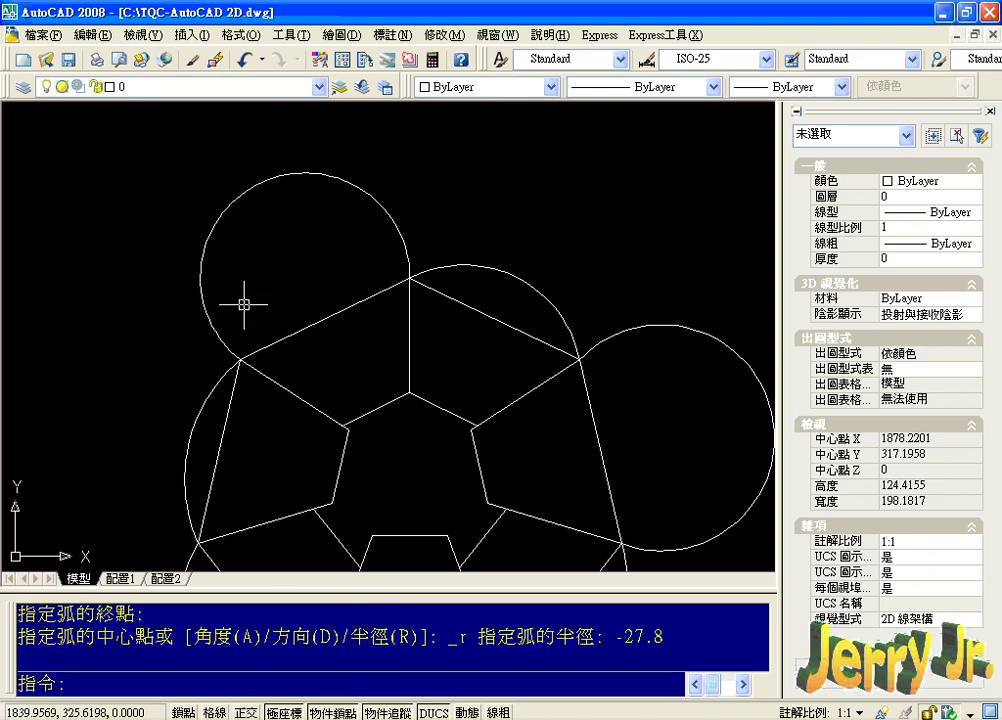
type("XL")
key("Return")
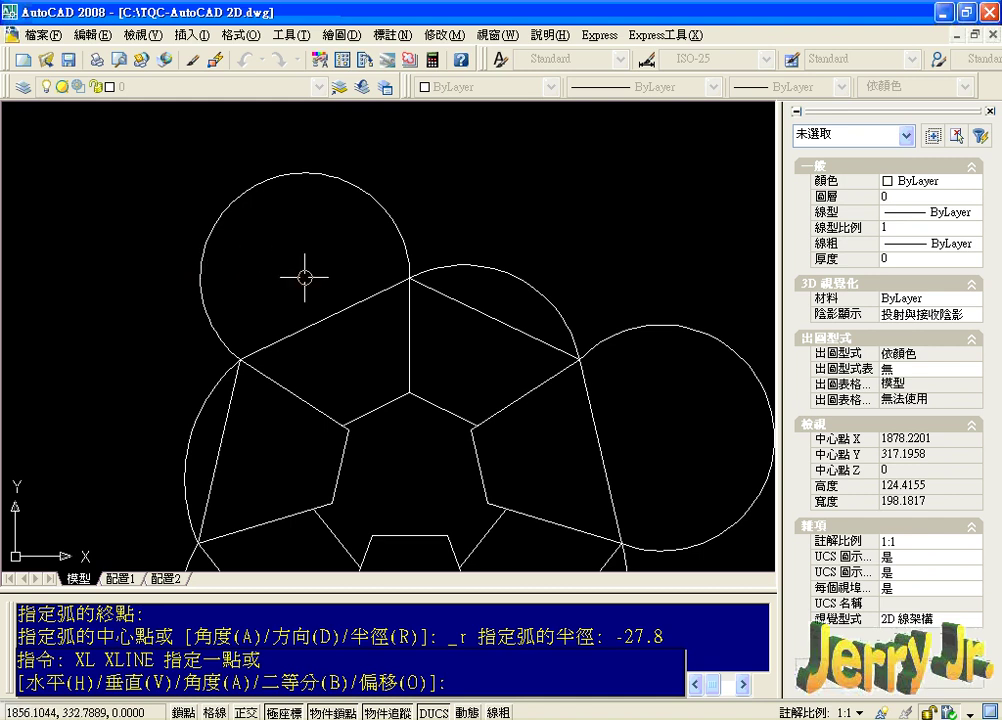
Draw a steep construction line and a slanted one through the right circle's centre.
left_click(305, 277)
left_click(322, 310)
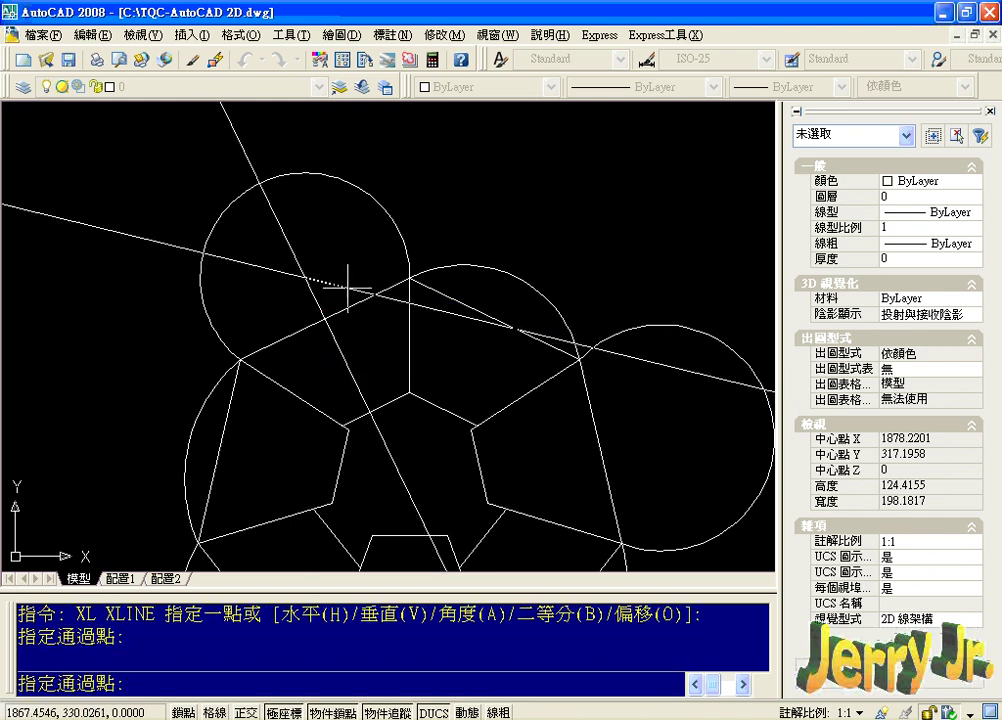
key("Escape")
middle_click_drag(411, 297, 281, 218)
key("Return")
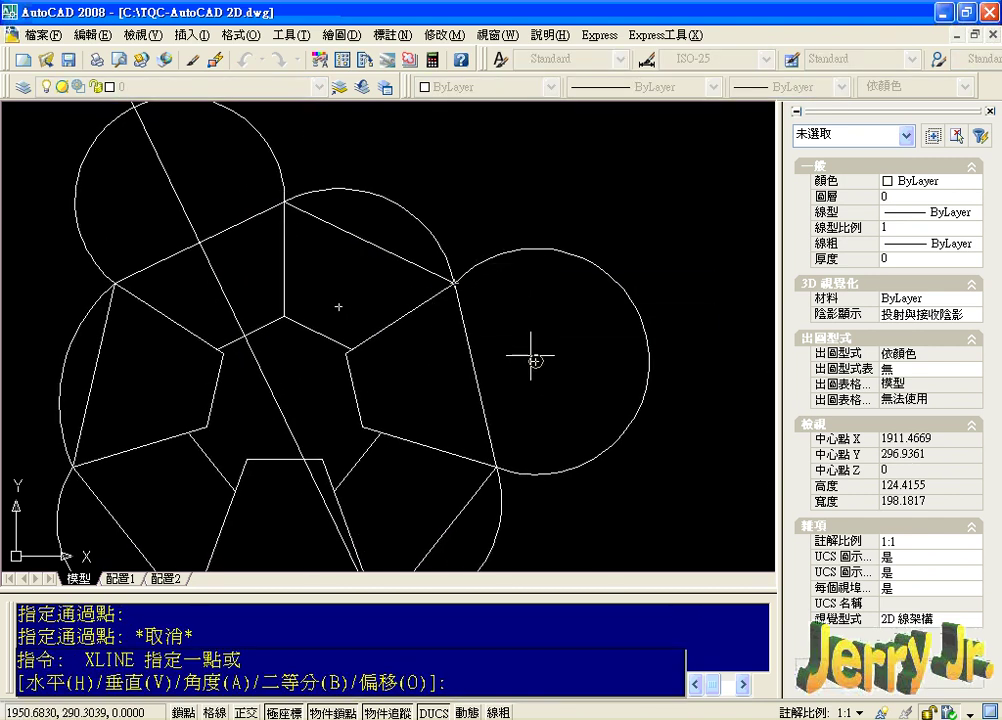
left_click(536, 361)
left_click(474, 376)
key("Escape")
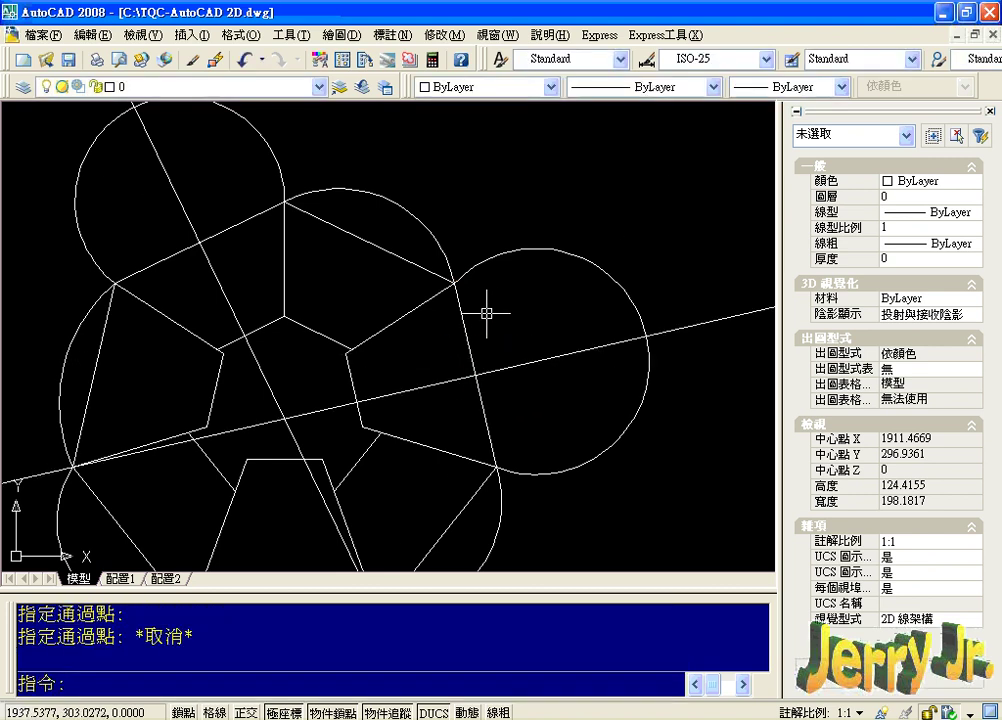
middle_click_drag(398, 208, 450, 262)
Offset the slanted construction line 10 units to both sides.
type("o")
key("Return")
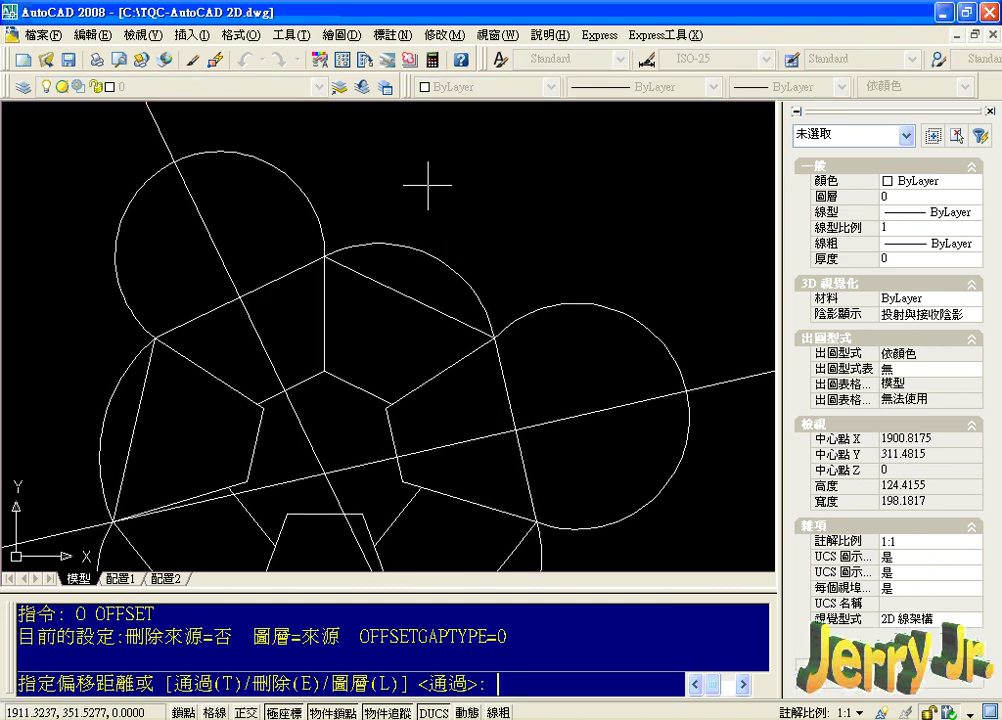
type("10")
key("Return")
left_click(190, 215)
left_click(208, 235)
left_click(175, 175)
left_click(254, 224)
key("Escape")
Offset the slanted line through the right circle 12 units to both sides.
key("Return")
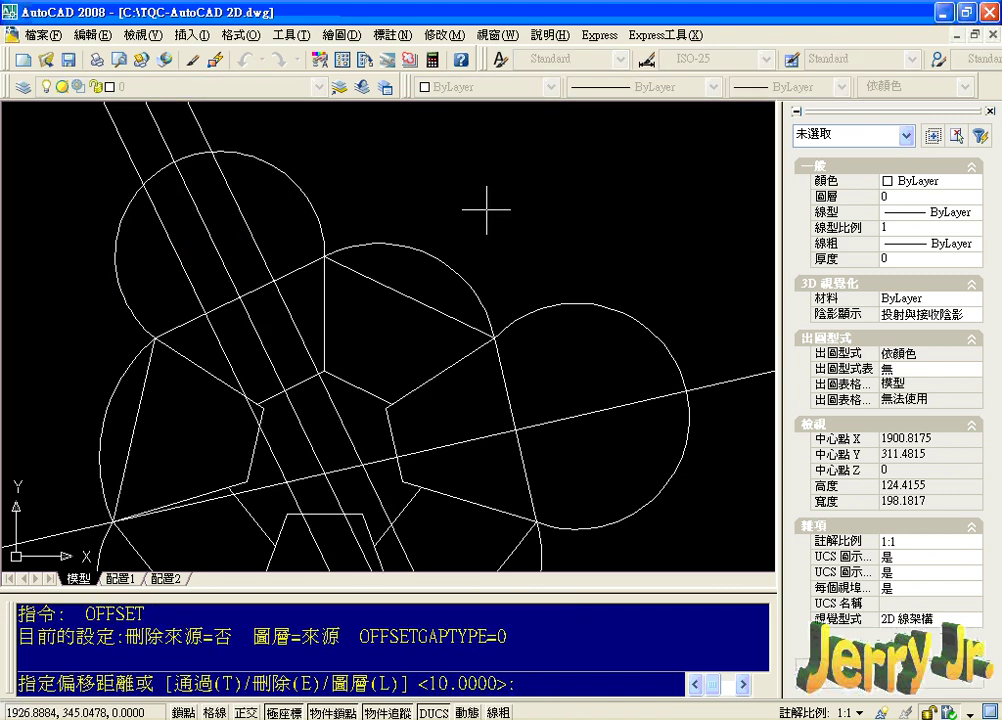
type("2")
key("Return")
left_click(587, 401)
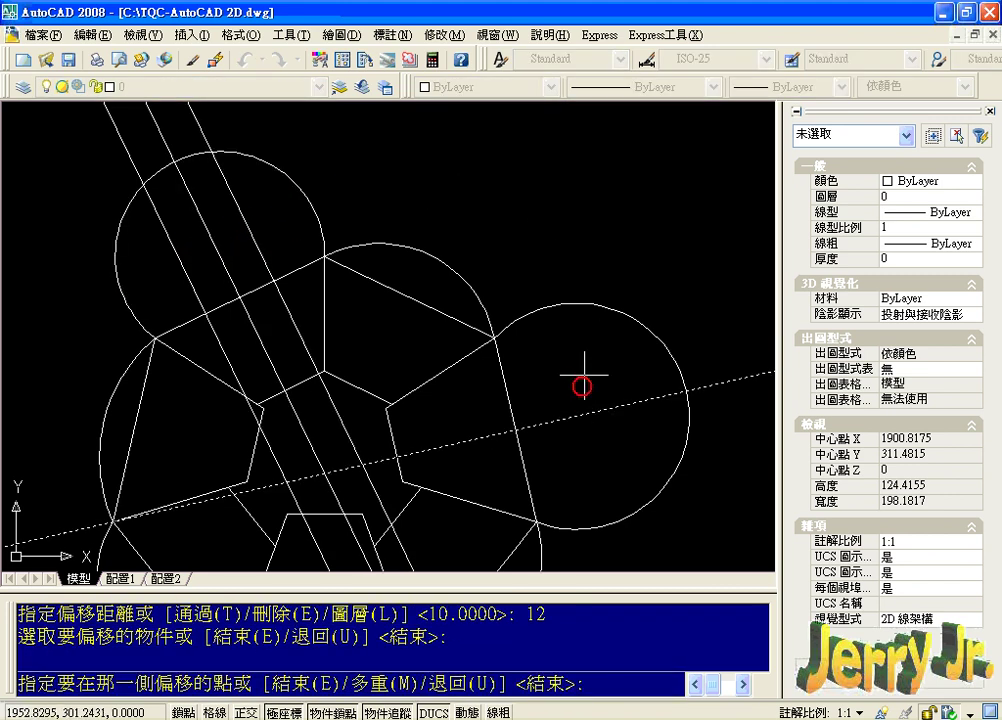
left_click(582, 369)
left_click(607, 409)
left_click(611, 434)
key("Escape")
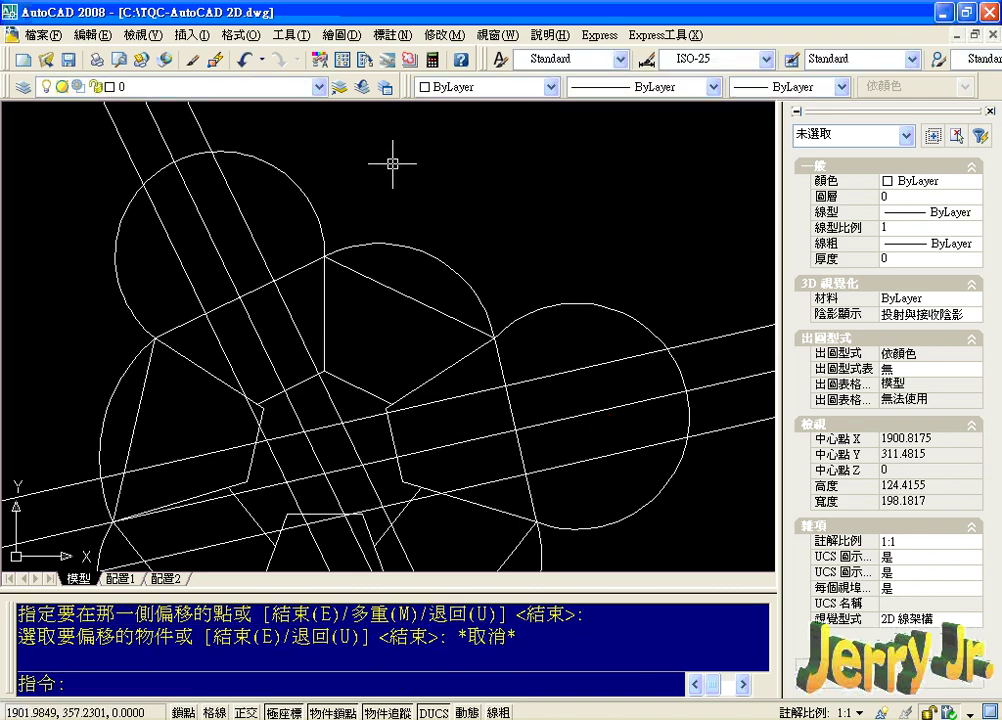
type("A")
key("Return")
Draw a radius -15 arc inside the top-left circle.
left_click(144, 182)
type("E")
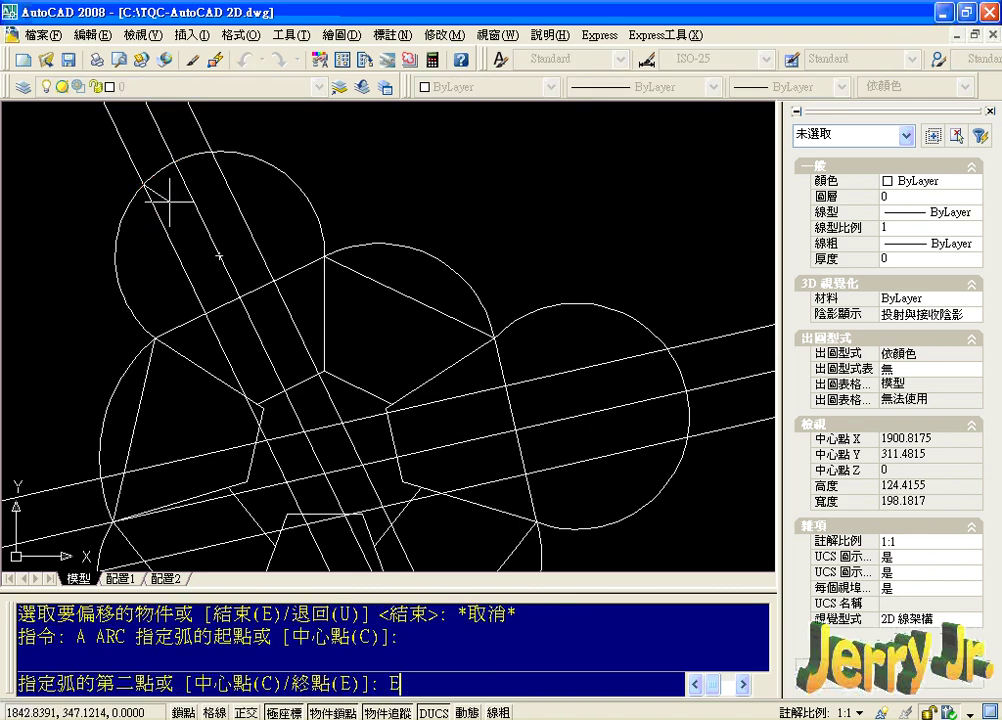
key("Return")
left_click(211, 151)
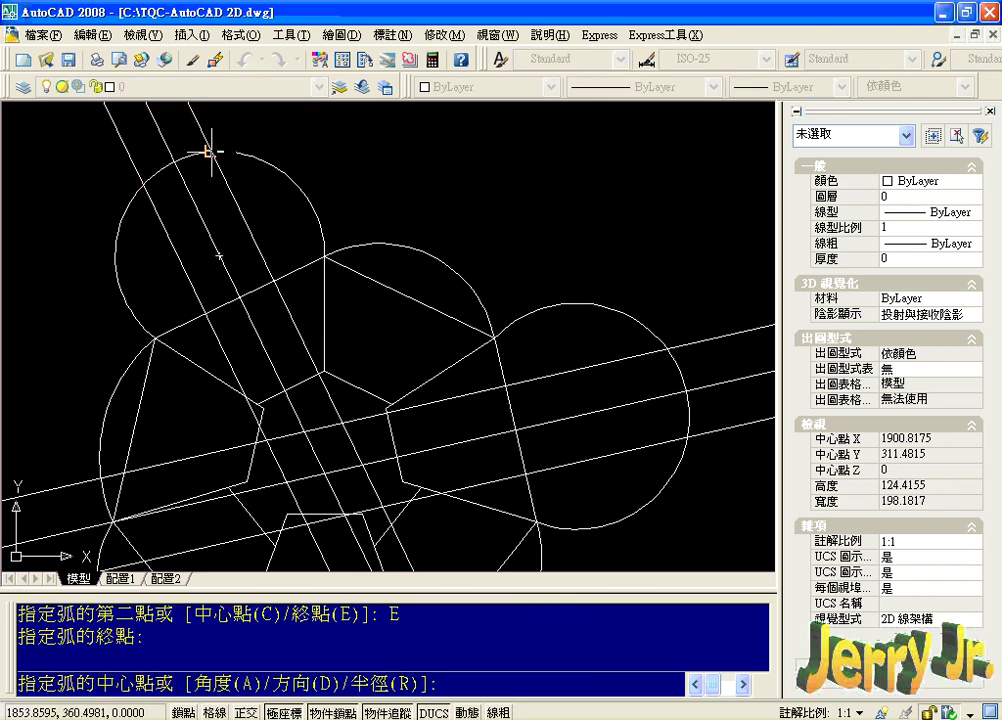
type("R")
key("Return")
type("-15")
key("Return")
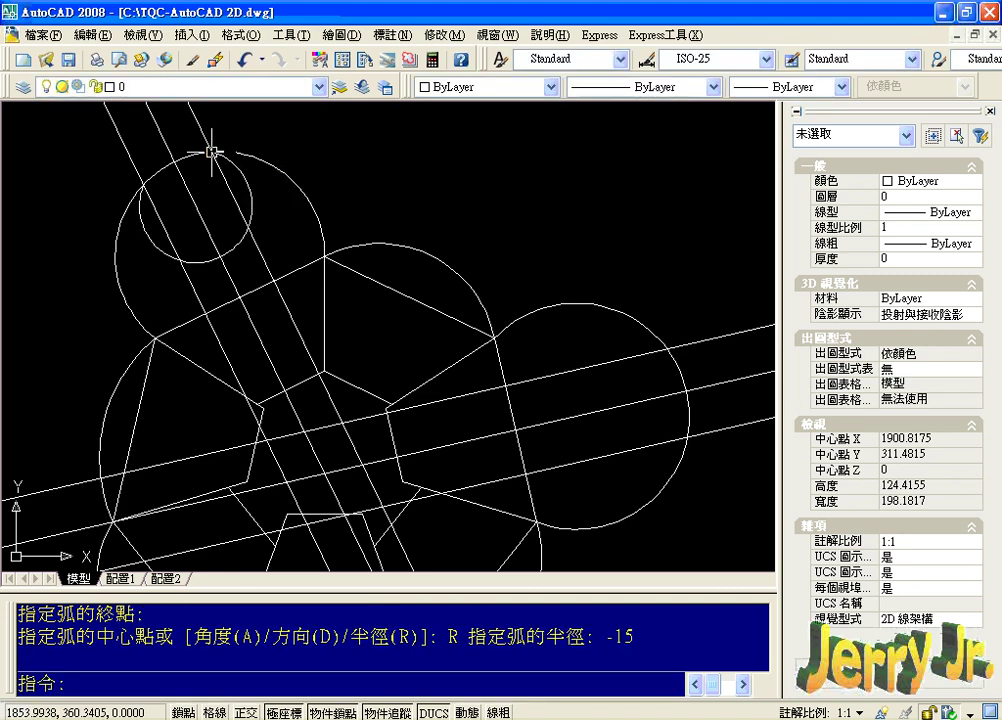
Draw a matching radius -15 arc inside the right circle.
key("Return")
left_click(665, 343)
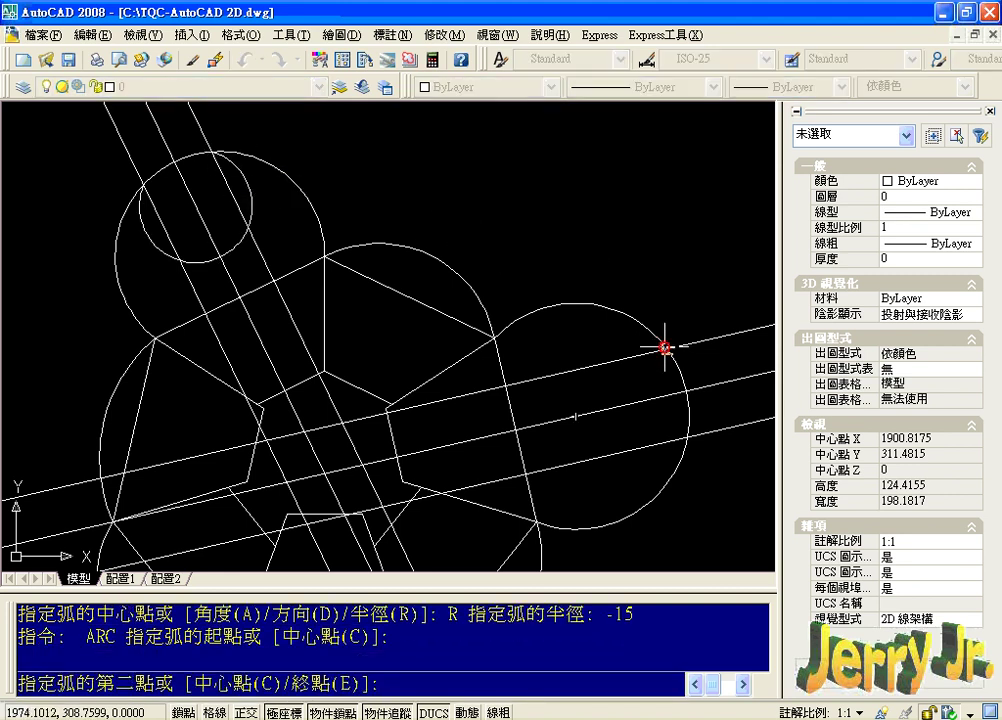
type("E")
key("Return")
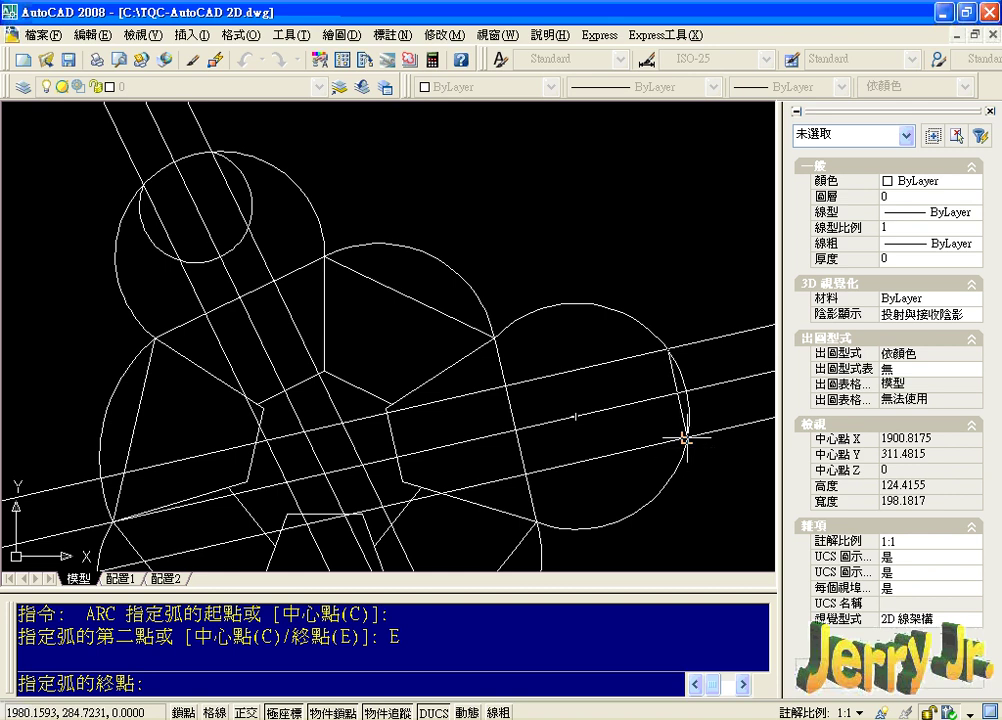
left_click(685, 437)
type("R")
key("Return")
type("-1")
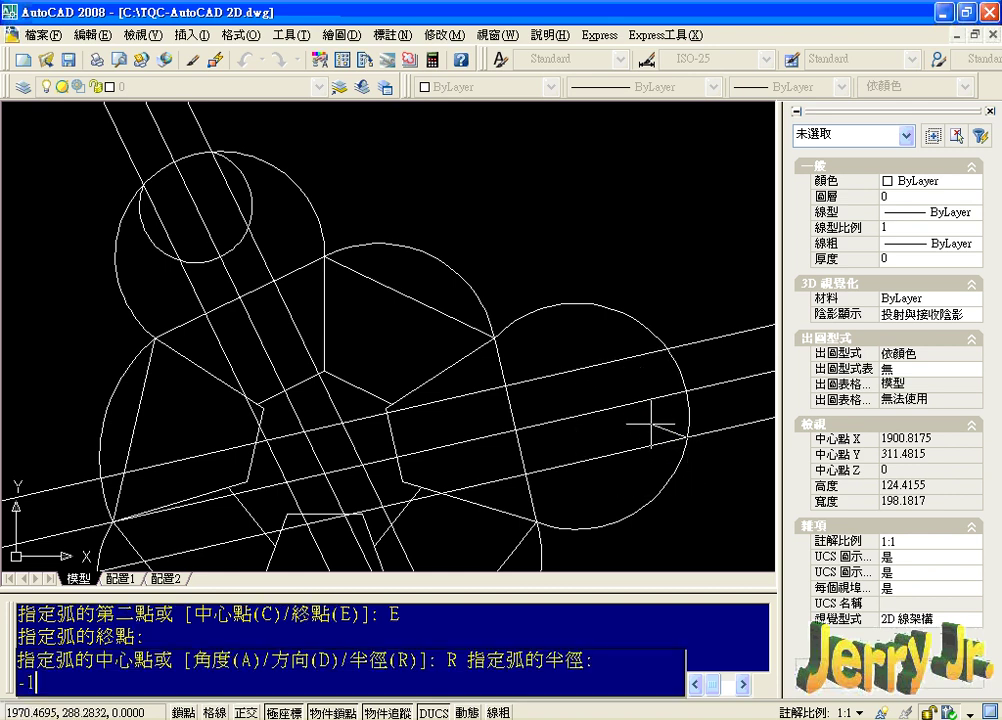
type("5")
key("Return")
Erase all the construction lines using crossing selections.
scroll(541, 407, "down", 2)
scroll(398, 219, "down", 1)
left_click(315, 107)
left_click(208, 152)
scroll(628, 241, "down", 1)
left_click_drag(693, 235, 649, 395)
type("e")
key("Return")
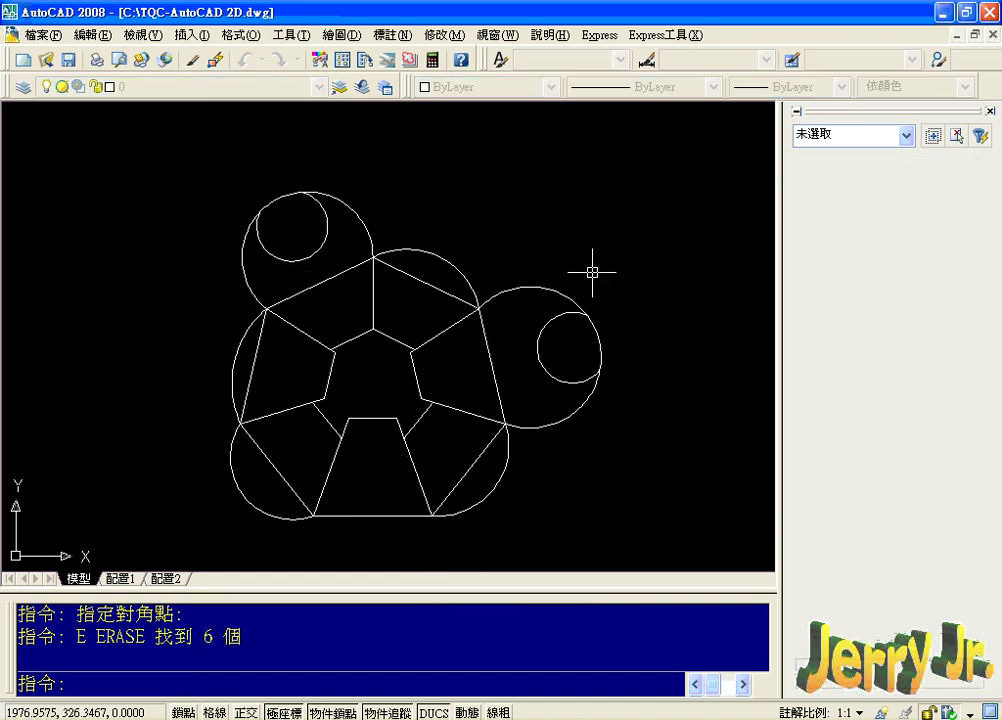
Trim the top-left and right small circles into crescents.
type("tr")
key("Return")
key("Return")
left_click(298, 197)
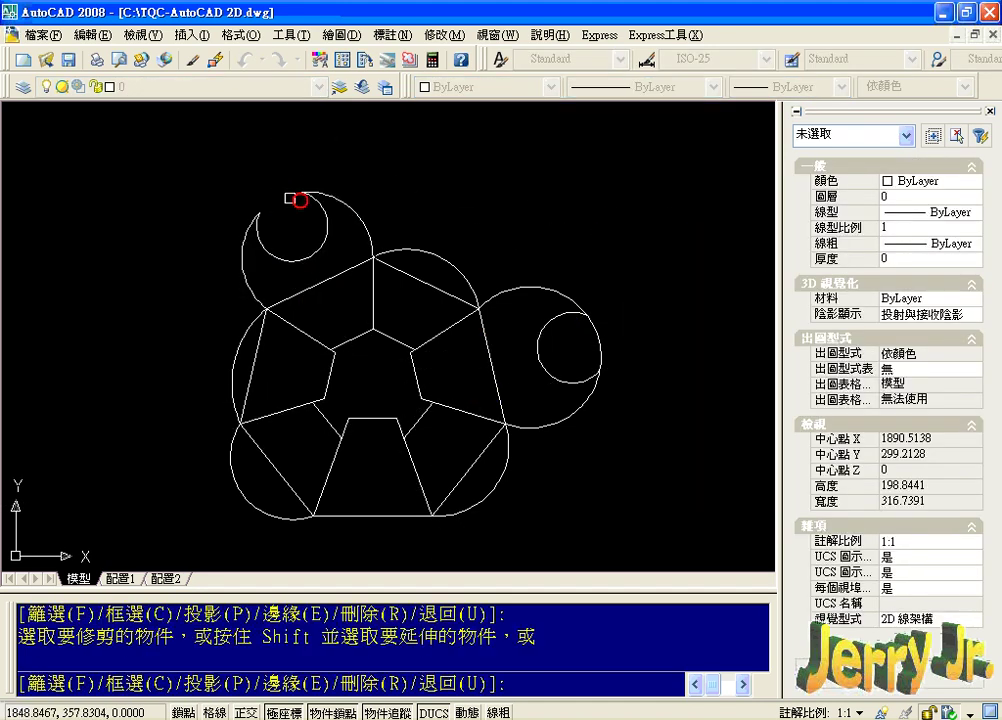
left_click(597, 331)
key("Escape")
Erase the six outer pentagon edges, three on each side.
left_click(325, 279)
left_click(259, 350)
left_click(250, 438)
left_click(422, 281)
left_click(488, 348)
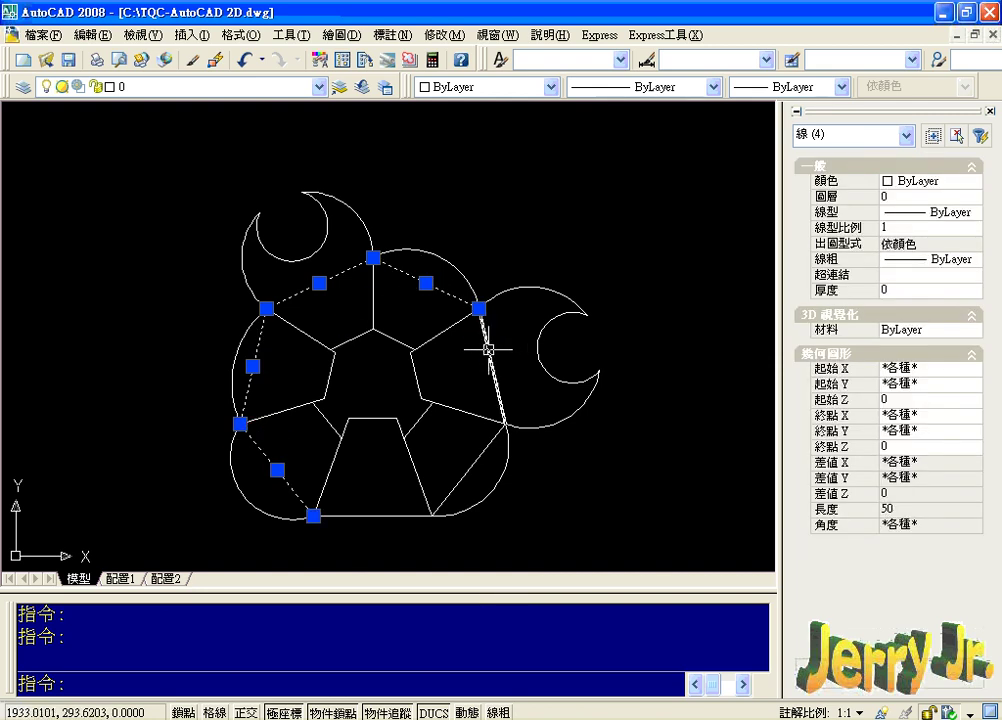
left_click(470, 466)
type("e")
key("Return")
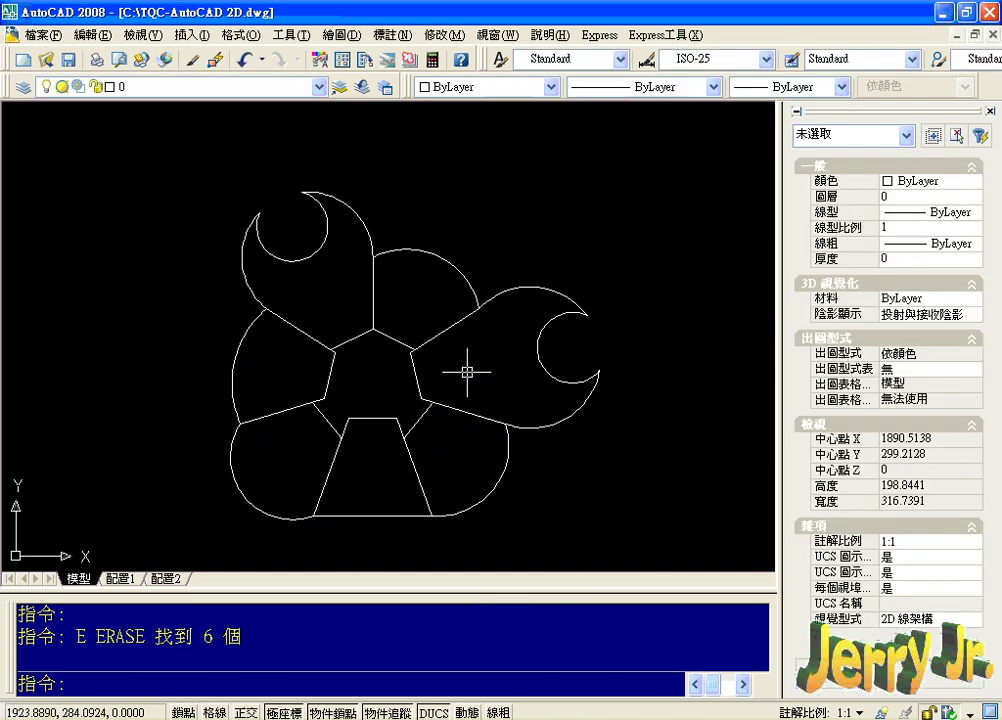
Create a boundary outline inside the right wrench and read its length in Properties.
type("O")
key("Return")
left_click(467, 358)
key("Return")
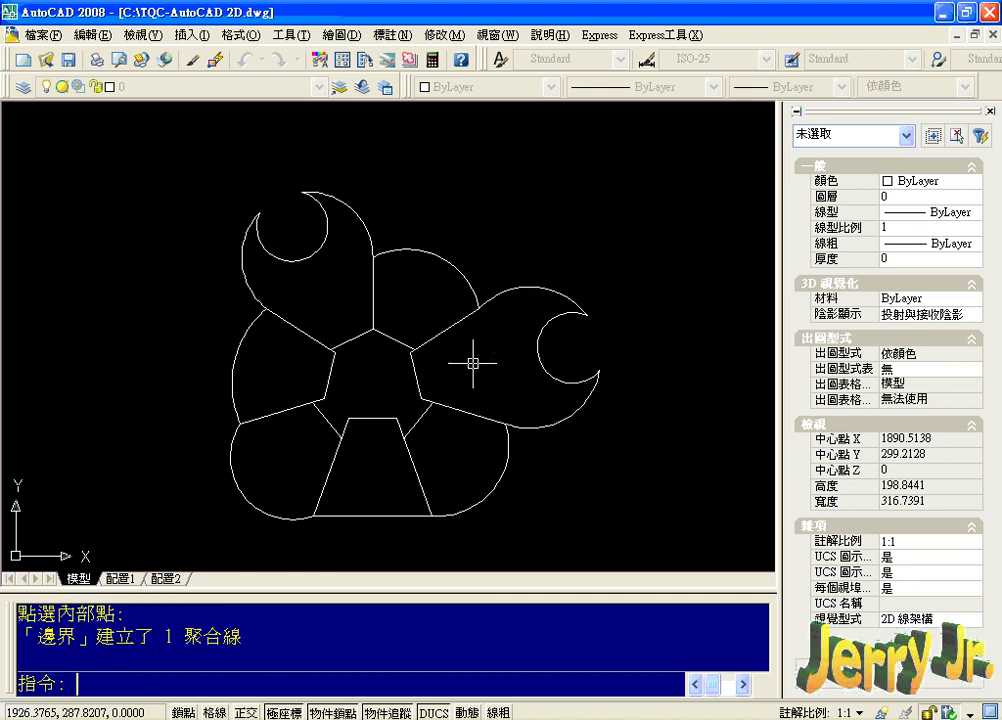
scroll(472, 360, "up", 2)
middle_click_drag(472, 360, 501, 311)
left_click(472, 276)
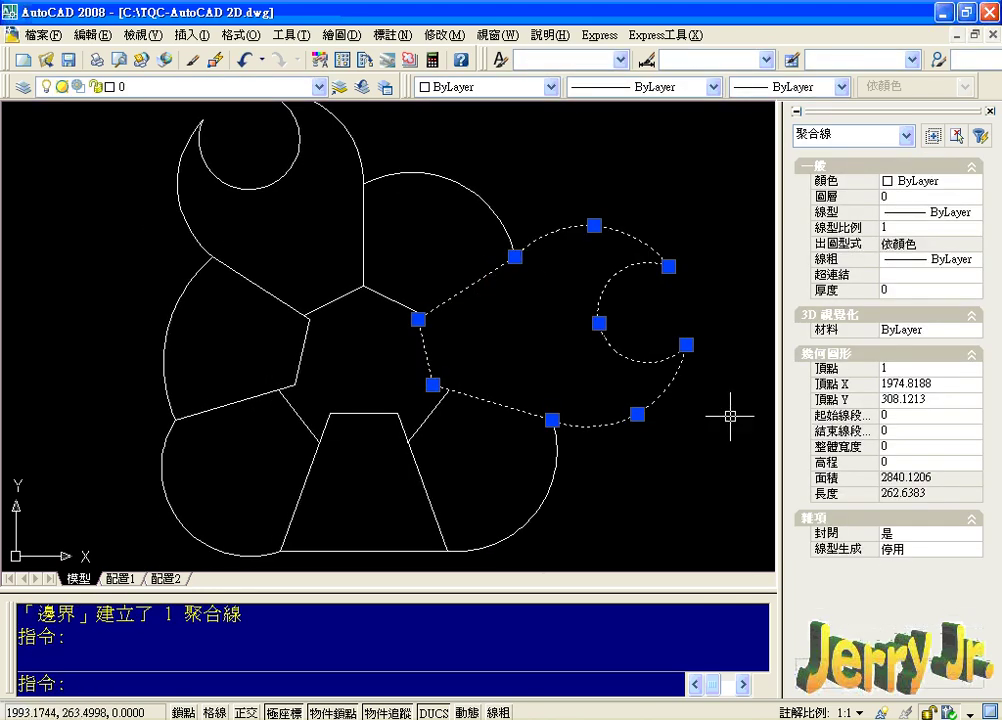
left_click(900, 494)
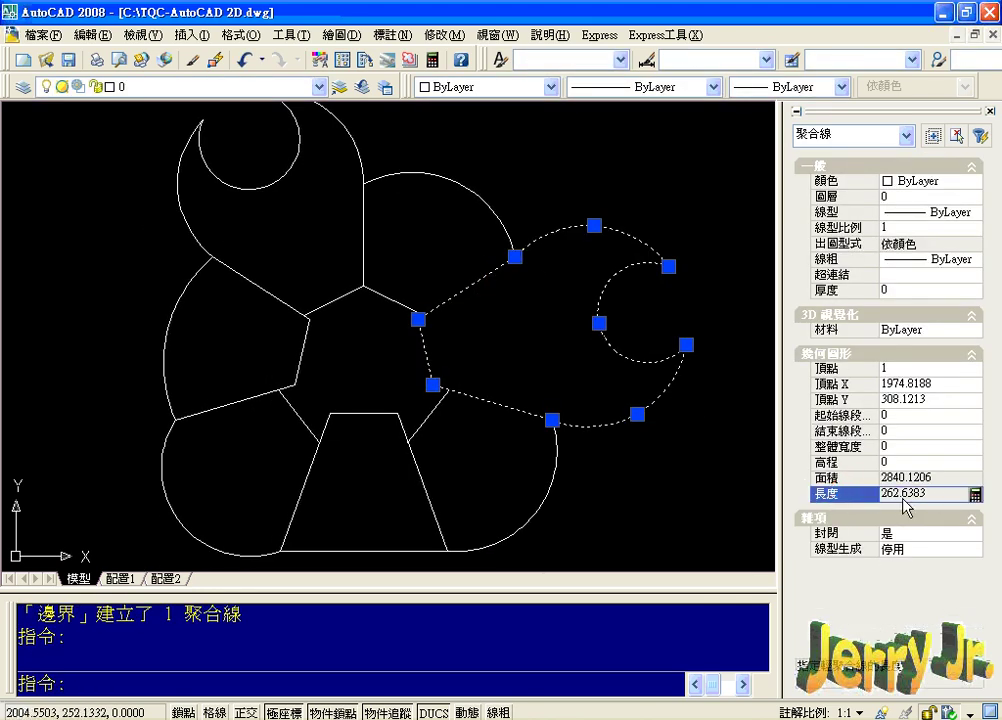
key("Escape")
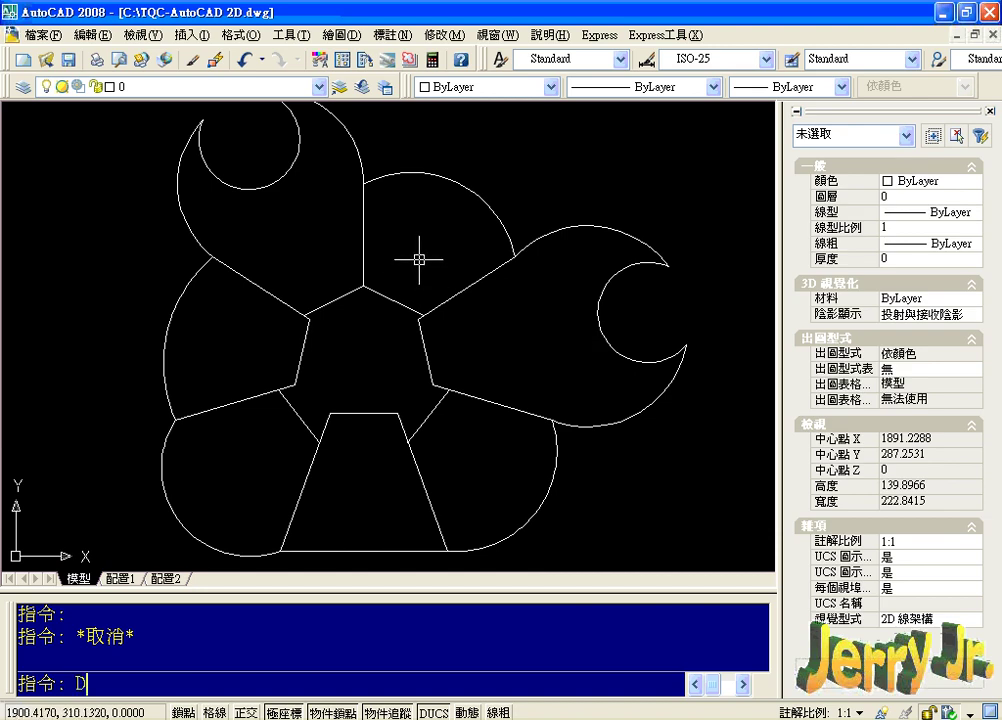
Measure the distance between two points, giving 129.7450.
type("I")
key("Return")
left_click(648, 312)
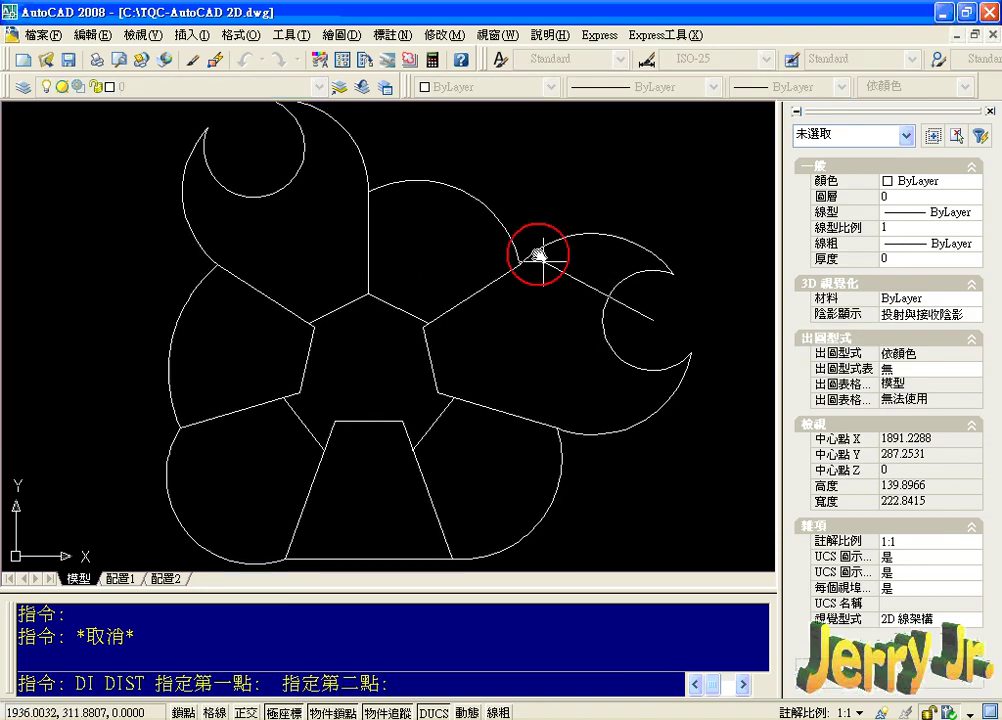
middle_click_drag(318, 195, 380, 235)
left_click(310, 191)
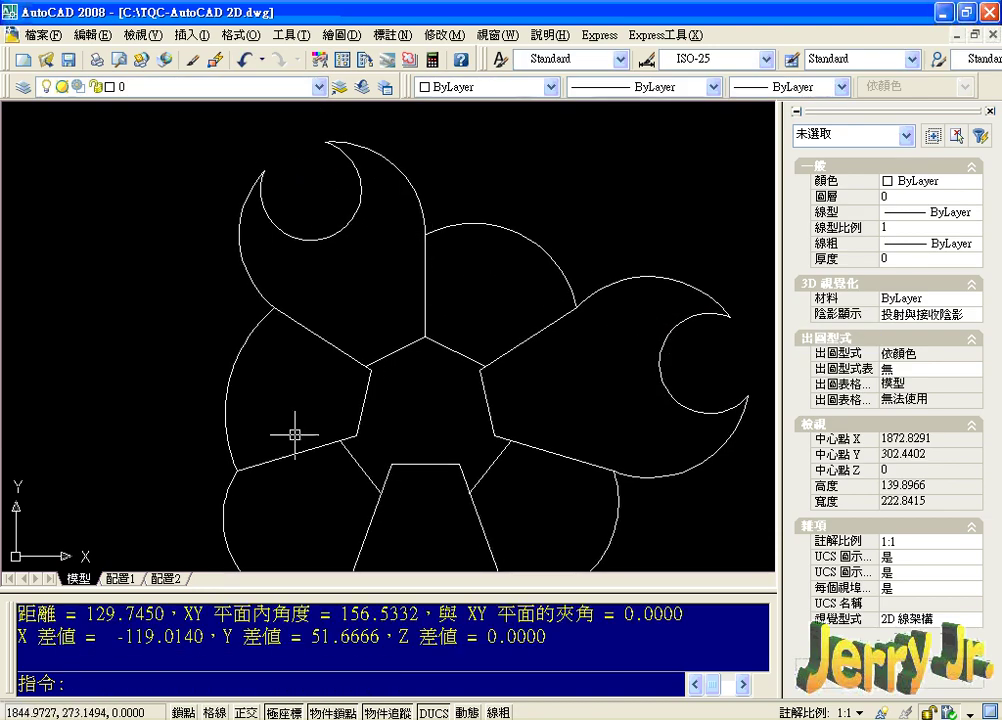
left_click_drag(86, 613, 163, 613)
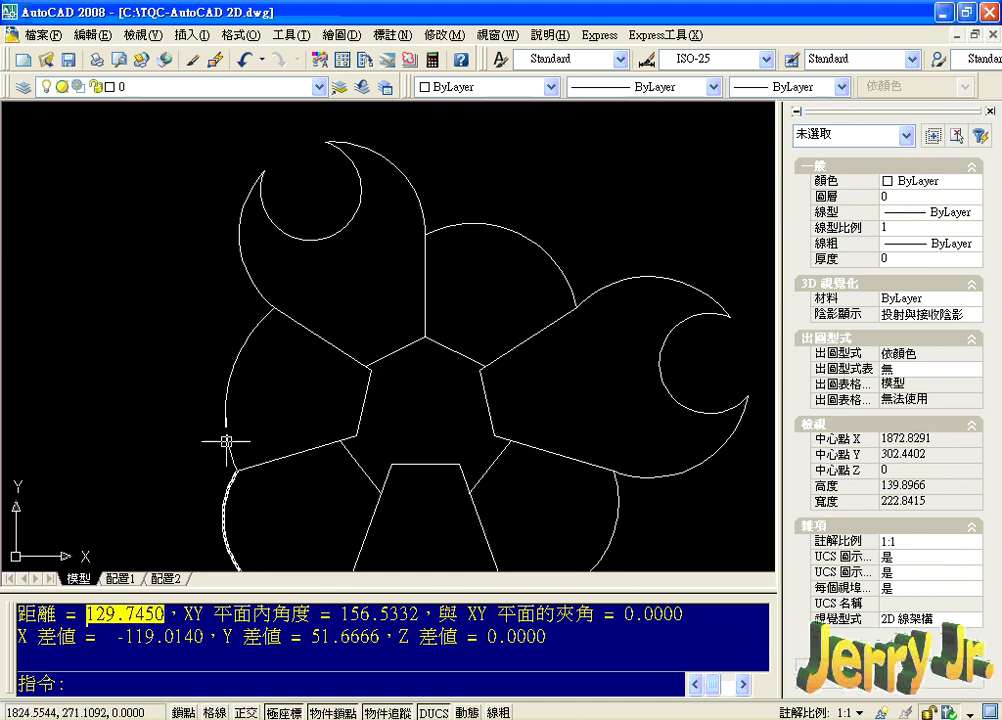
key("Escape")
Create a boundary around the central pentagon and read its 173.3665 perimeter.
type("O")
key("Return")
left_click(414, 385)
key("Return")
left_click(397, 352)
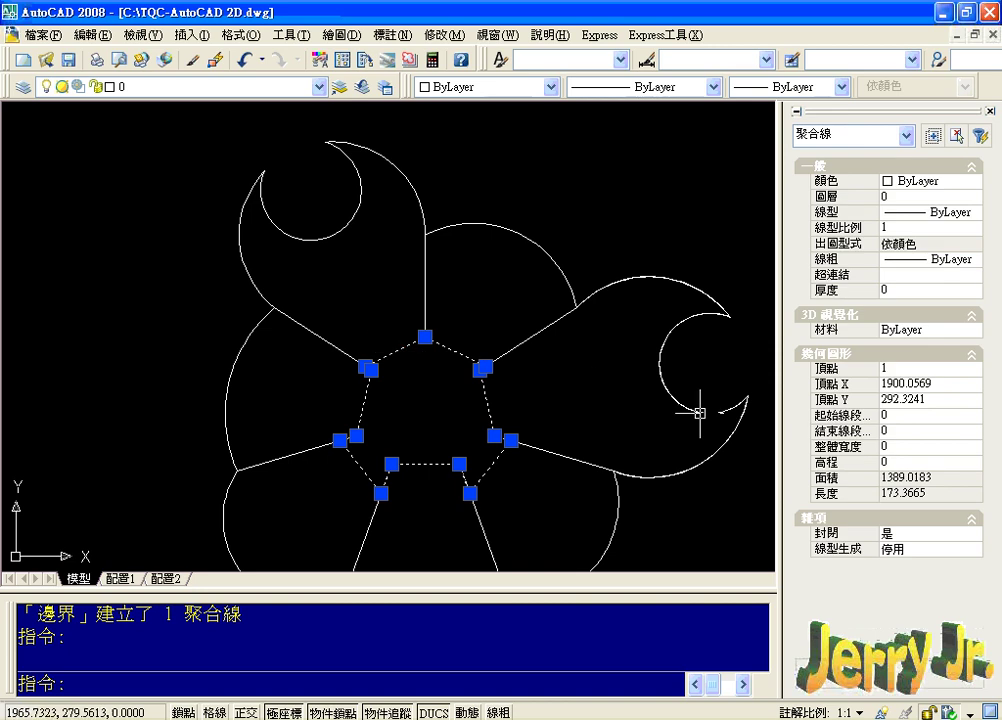
left_click(889, 495)
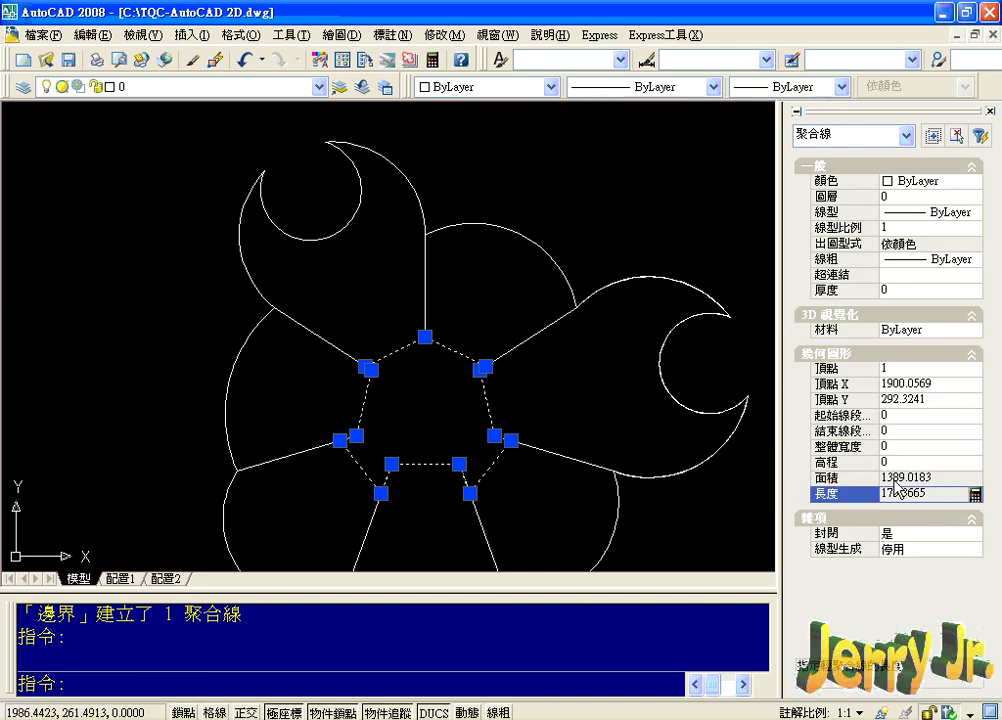
key("Escape")
key("Escape")
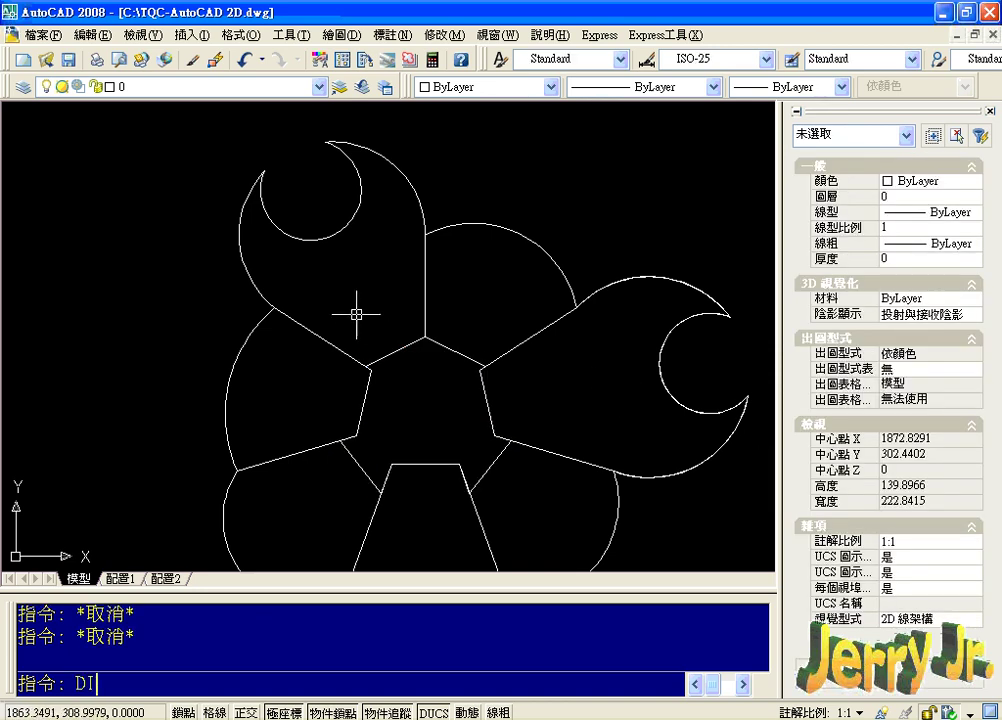
Measure from an arc centre to the lower-left arc with object snaps, giving 41.5620.
key("Return")
right_click(252, 218, "shift")
left_click(268, 385)
left_click(228, 388)
right_click(470, 290, "shift")
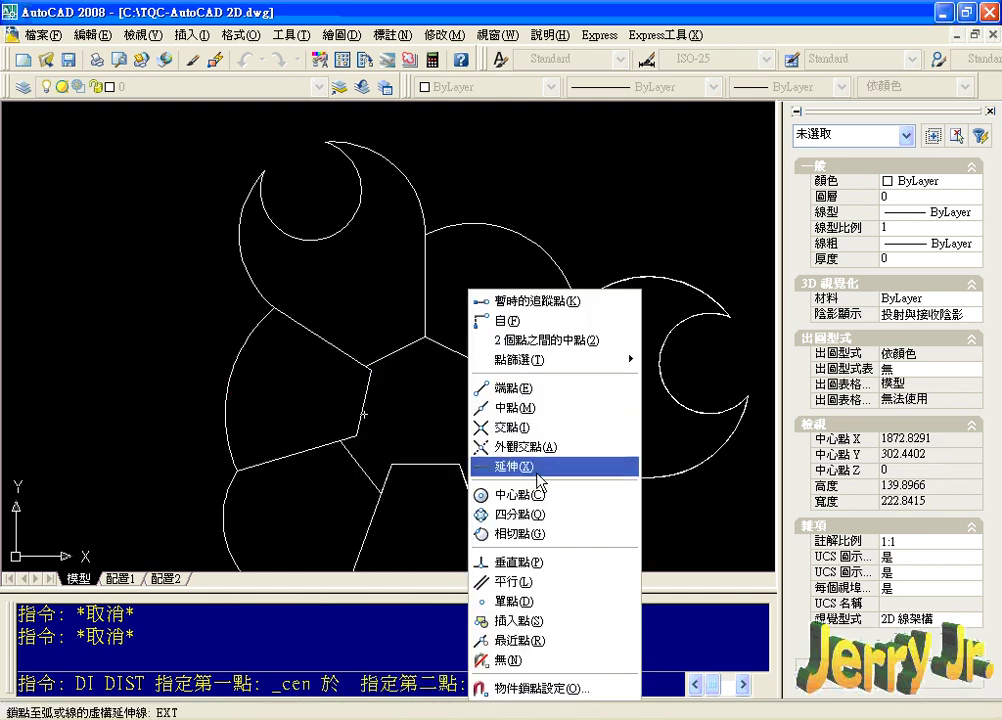
left_click(515, 494)
left_click(480, 300)
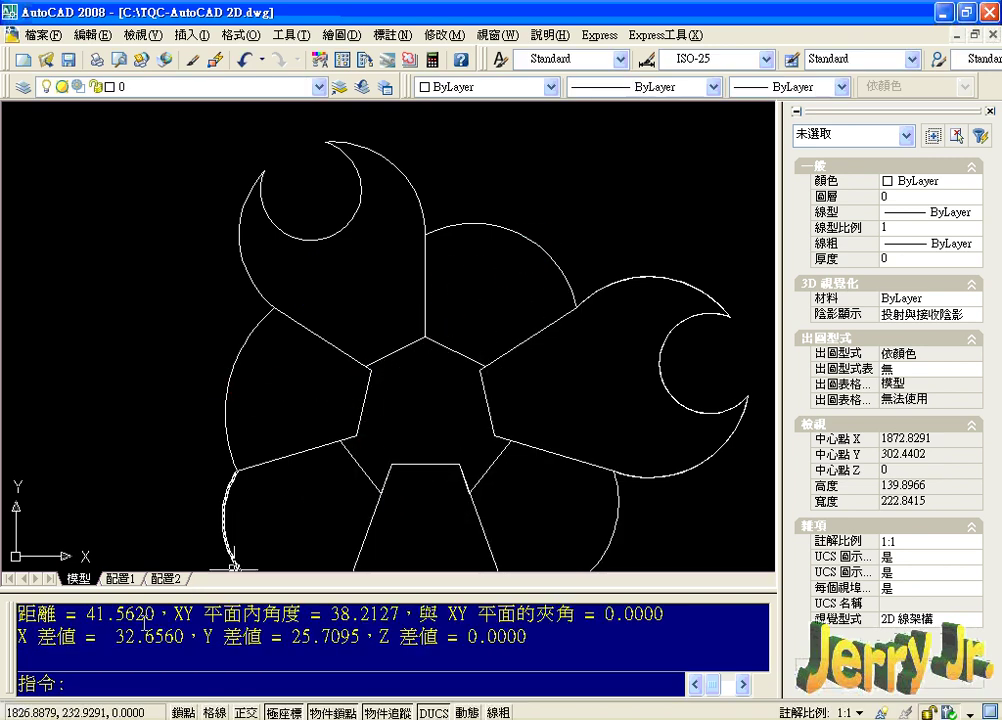
key("Escape")
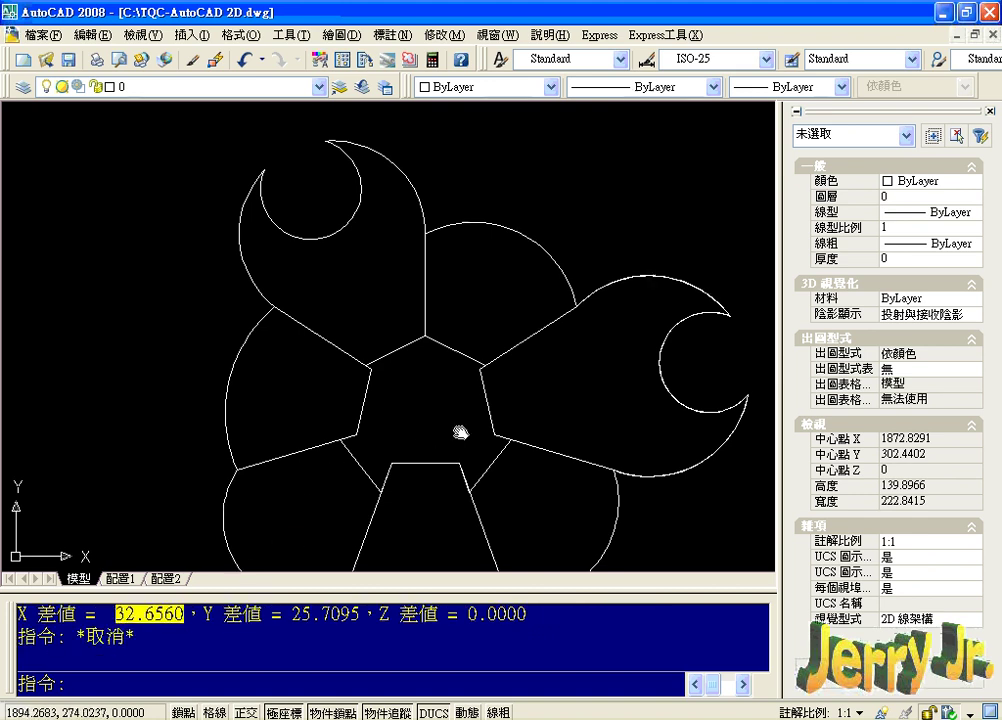
middle_click_drag(458, 432, 434, 363)
Fill the lower-left, lower-right and top lobes with a one-colour blue linear gradient, confirming a cumulative area of 4596.7732.
type("D")
key("Return")
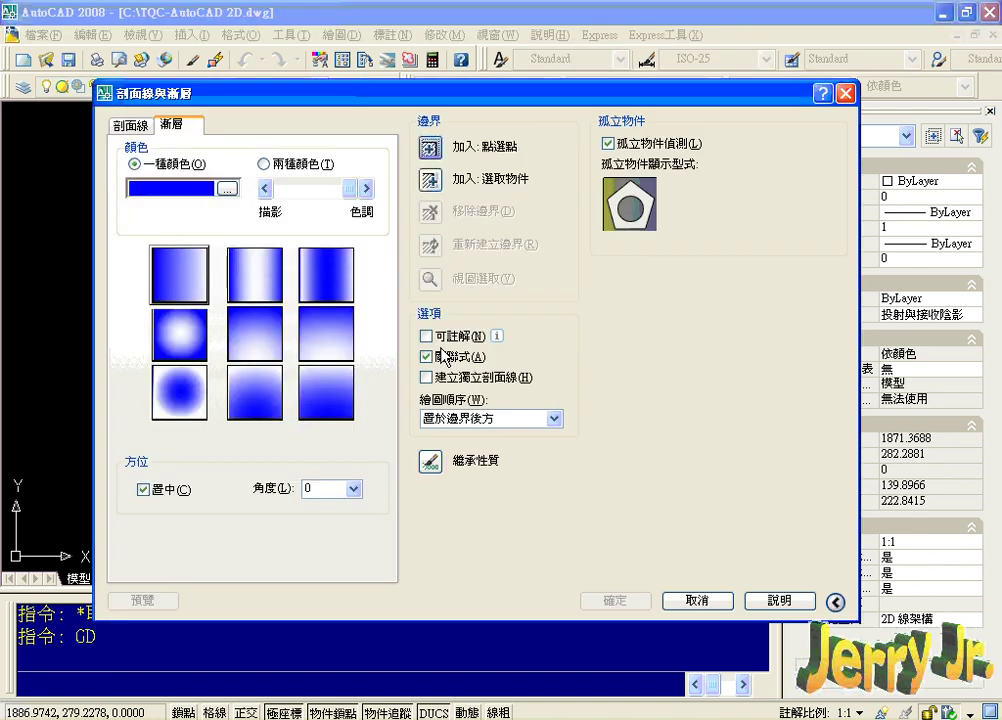
left_click(425, 141)
left_click(386, 455)
left_click(532, 455)
left_click(495, 205)
key("Return")
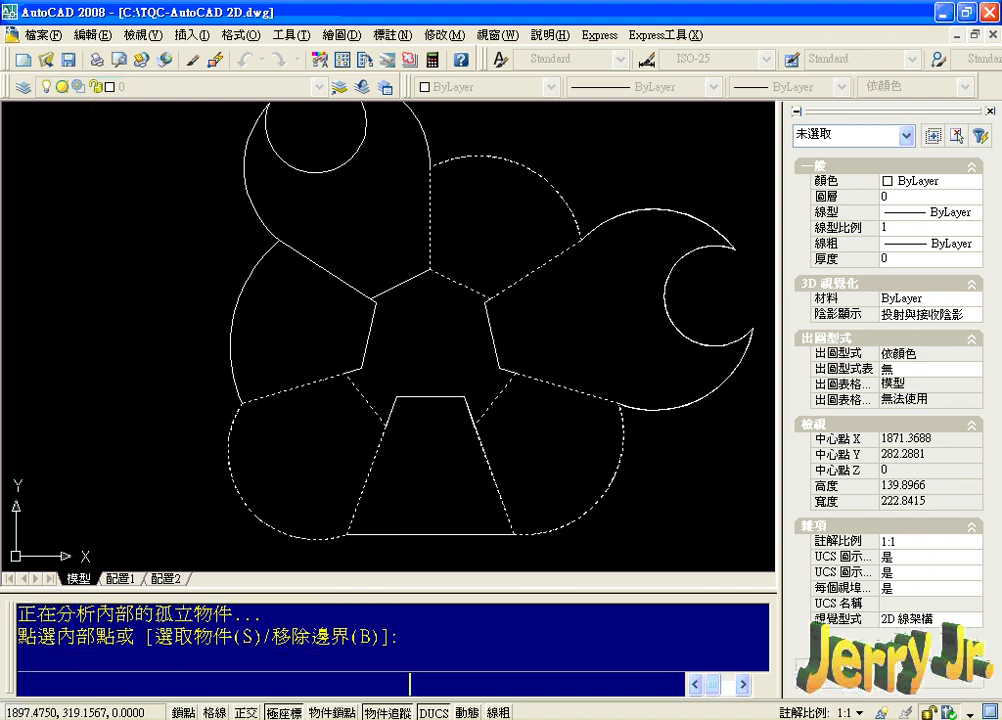
key("Return")
left_click(501, 201)
left_click(828, 525)
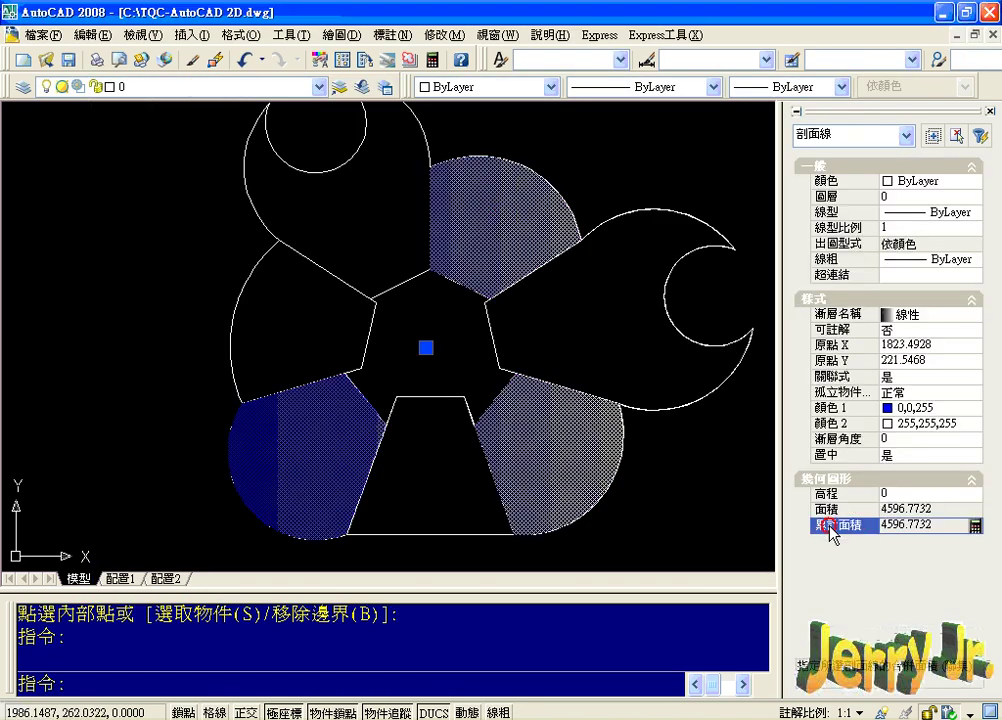